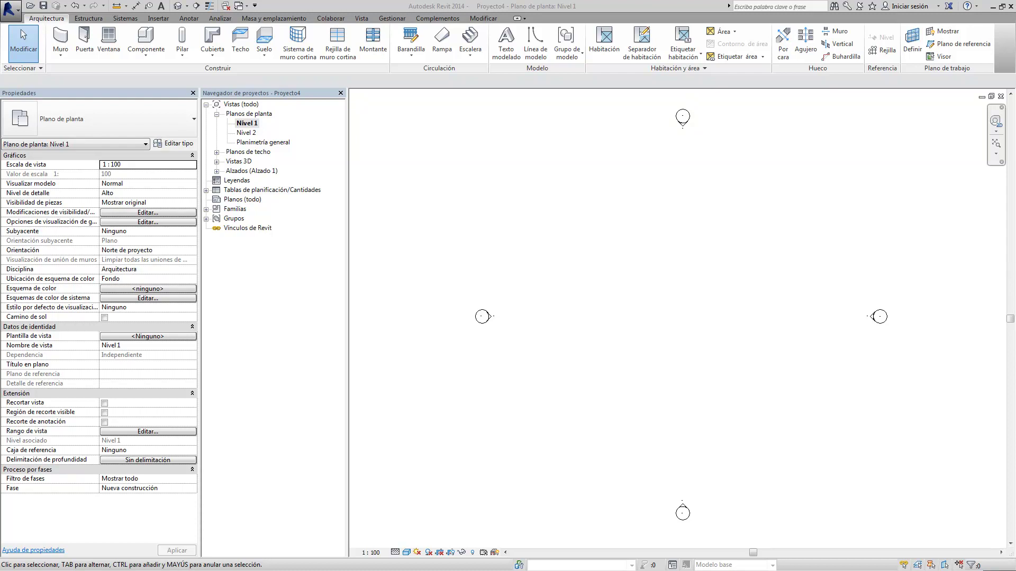
Step: Draw a 6.9 m horizontal Muro cortina 300 x 200 cm curtain wall on Nivel 1
{"action": "left_click", "coordinate": [61, 54]}
{"action": "left_click", "coordinate": [74, 80]}
{"action": "left_click", "coordinate": [537, 306]}
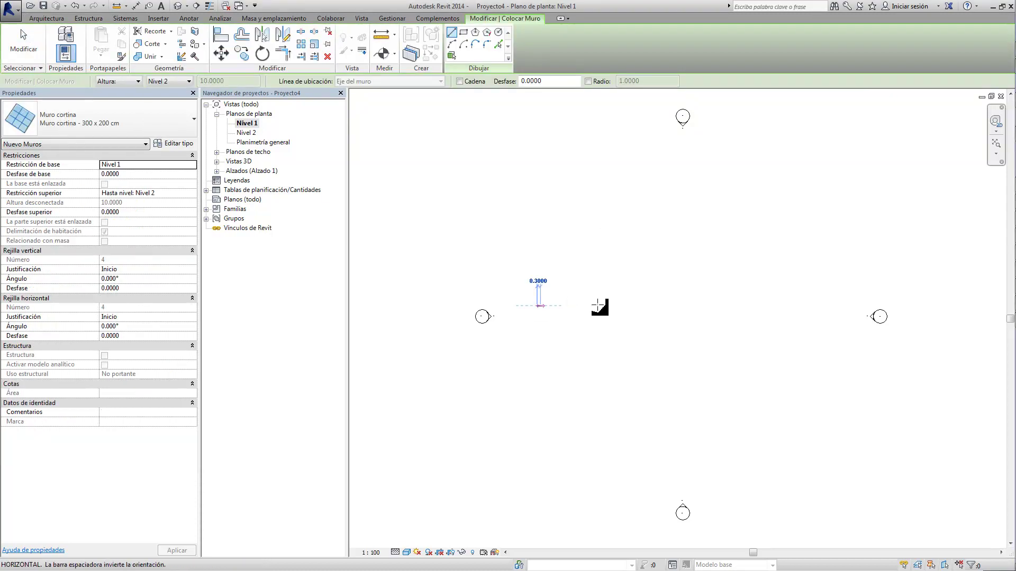
{"action": "key", "text": "Return"}
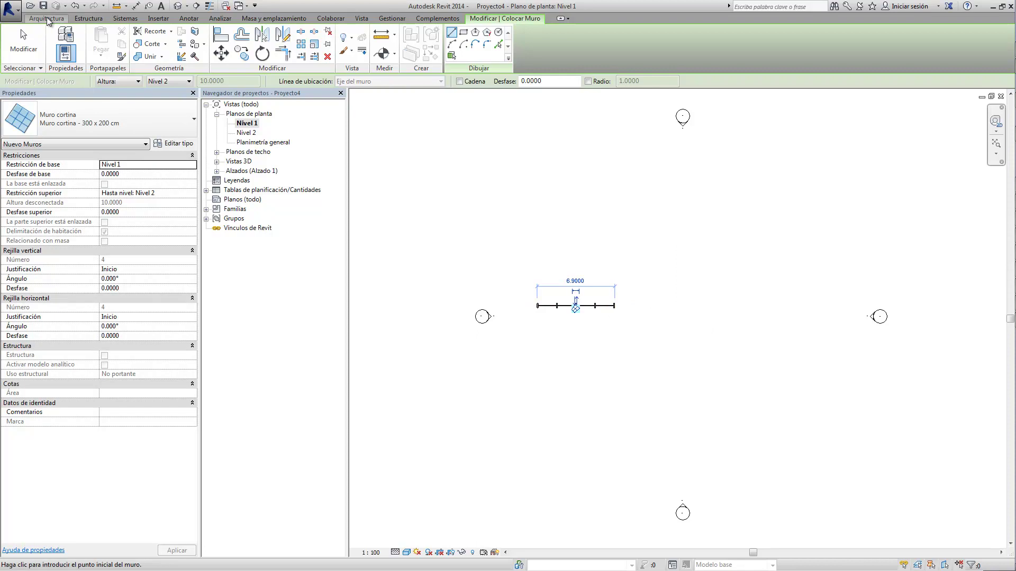
{"action": "left_click", "coordinate": [46, 18]}
Step: Copy the curtain wall 11.2 m to the right using CO
{"action": "left_click", "coordinate": [20, 37]}
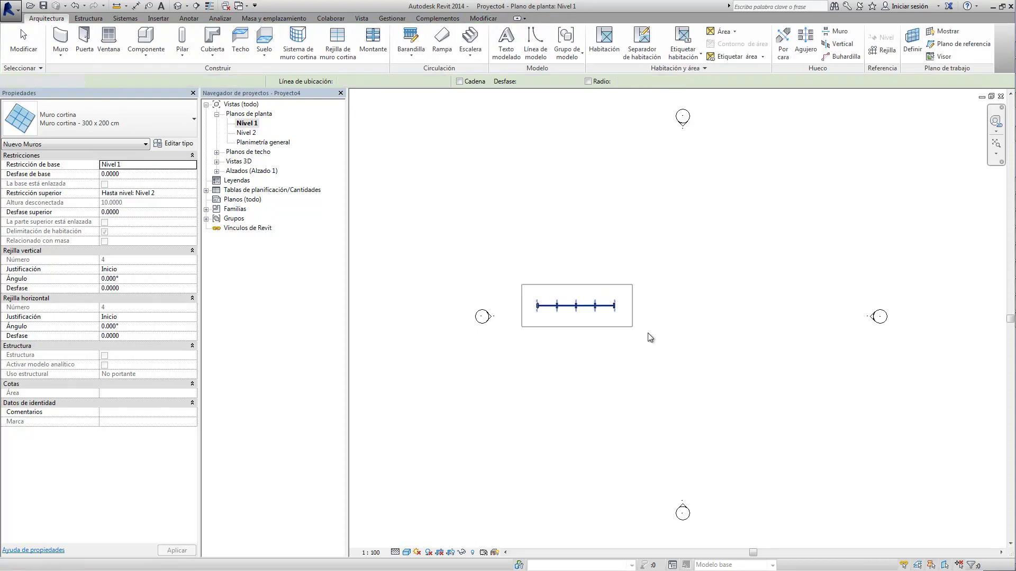
{"action": "left_click_drag", "start_coordinate": [521, 284], "coordinate": [655, 343]}
{"action": "key", "text": "c"}
{"action": "key", "text": "o"}
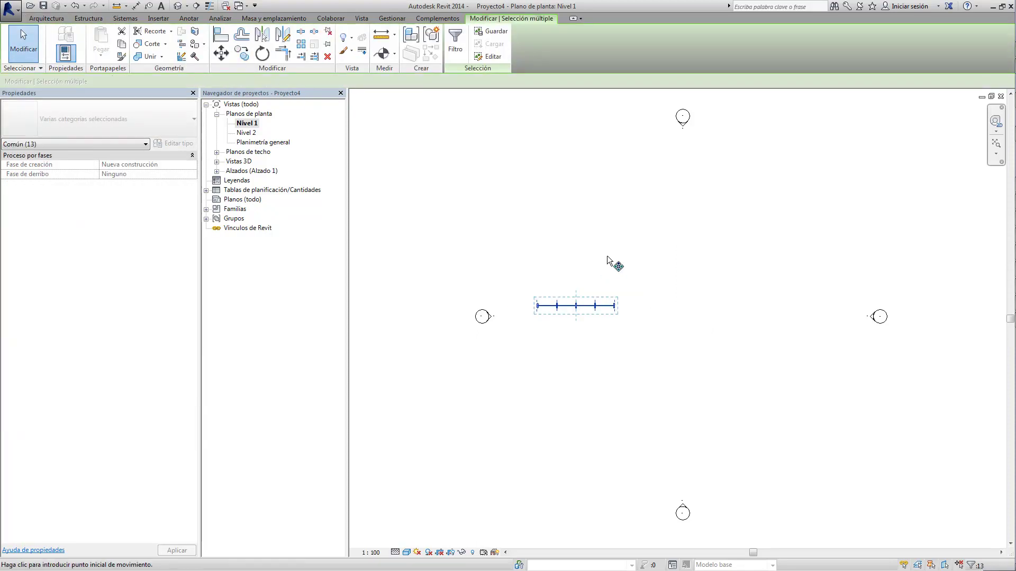
{"action": "left_click", "coordinate": [605, 255]}
{"action": "left_click", "coordinate": [731, 256]}
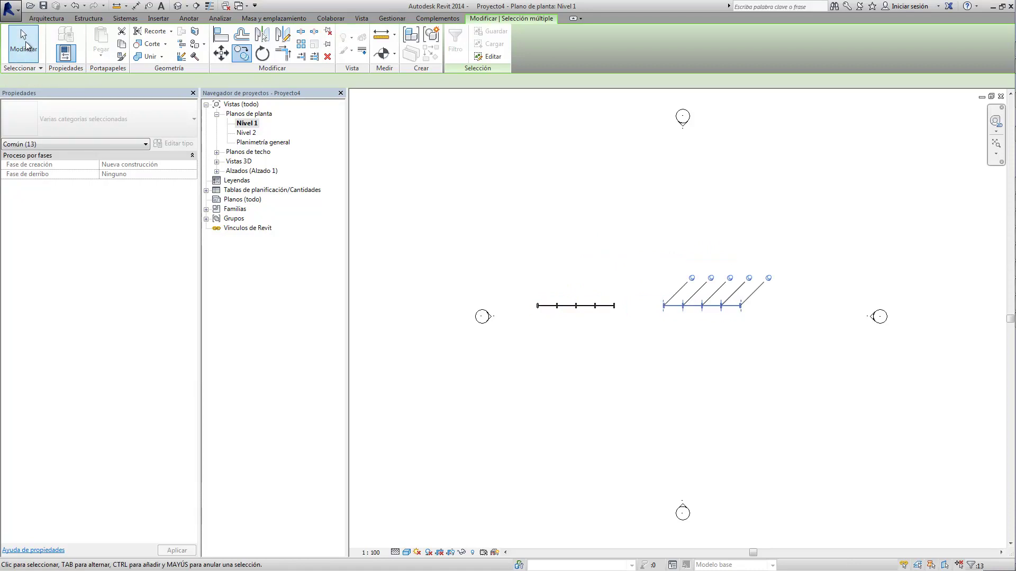
{"action": "key", "text": "Escape"}
Step: Change the copied wall's type to the basic wall Por defecto - 30 cm
{"action": "left_click", "coordinate": [730, 307]}
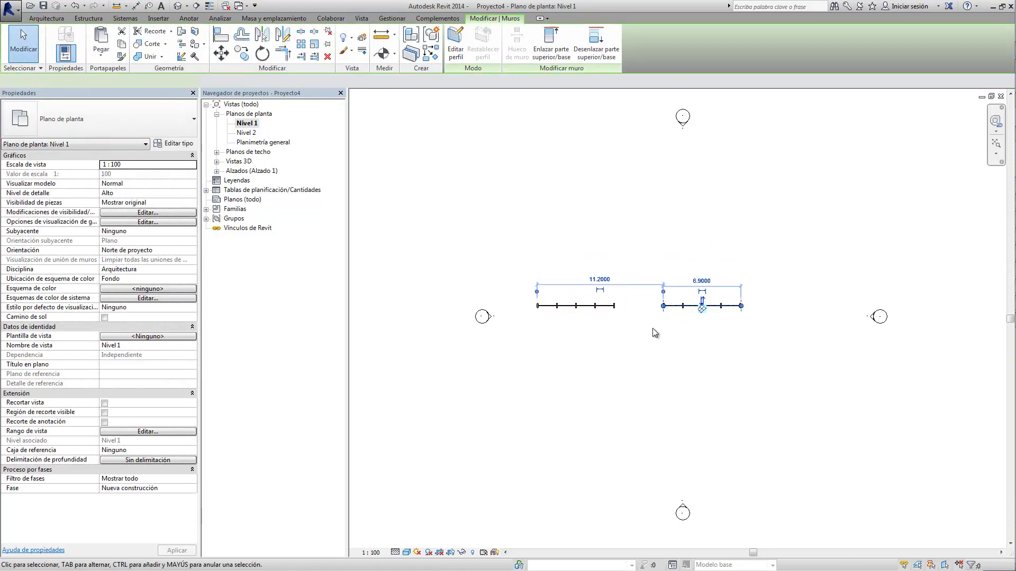
{"action": "left_click", "coordinate": [152, 123]}
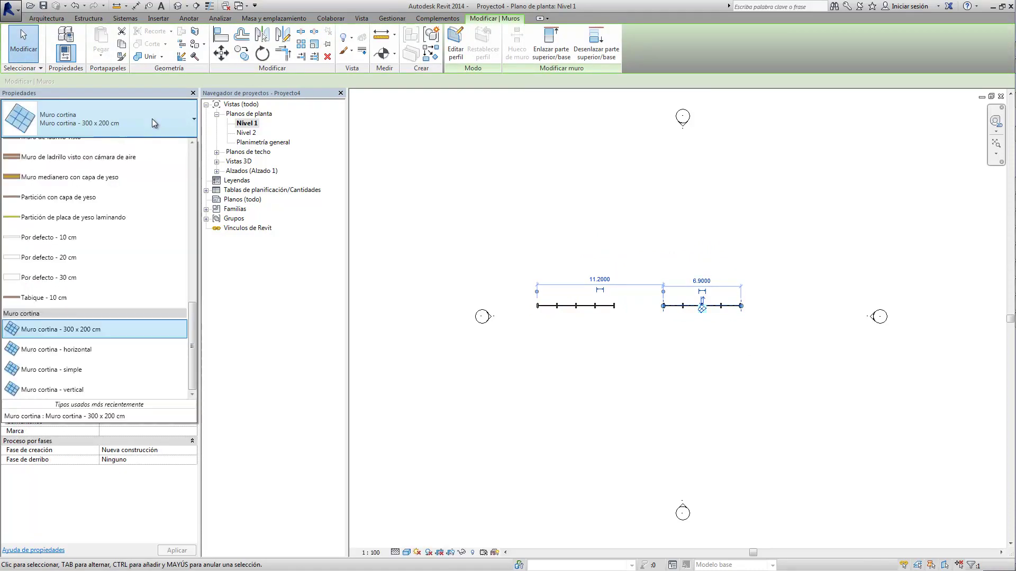
{"action": "left_click", "coordinate": [125, 289]}
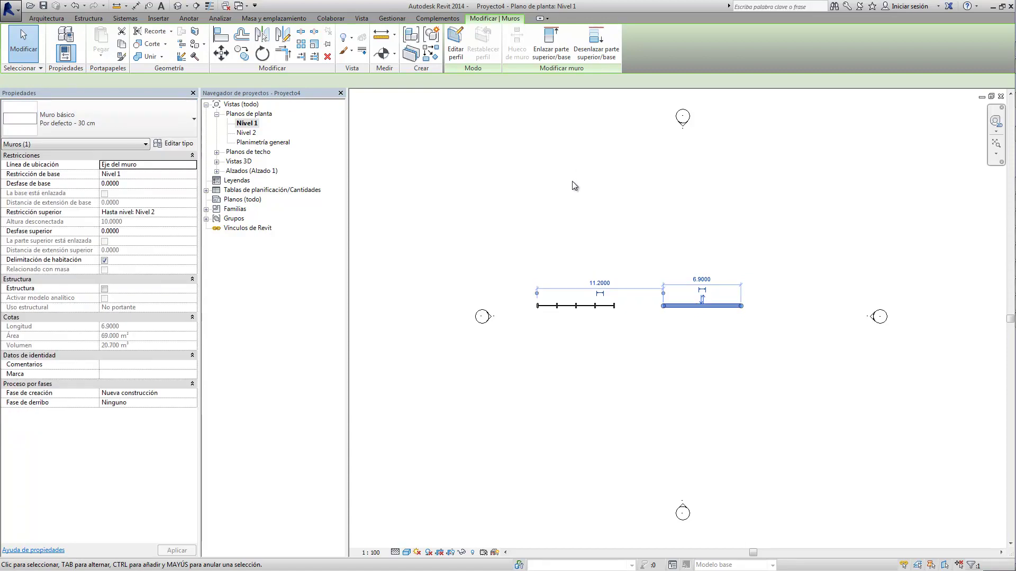
{"action": "left_click", "coordinate": [572, 181]}
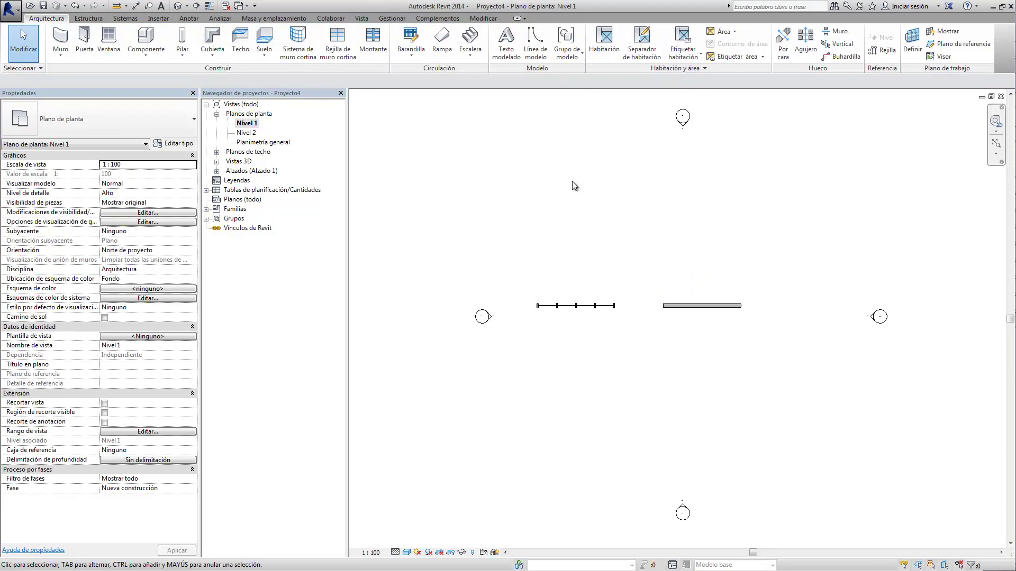
Step: Open the Sur elevation and put the curtain wall into Editar perfil mode
{"action": "left_click", "coordinate": [216, 170]}
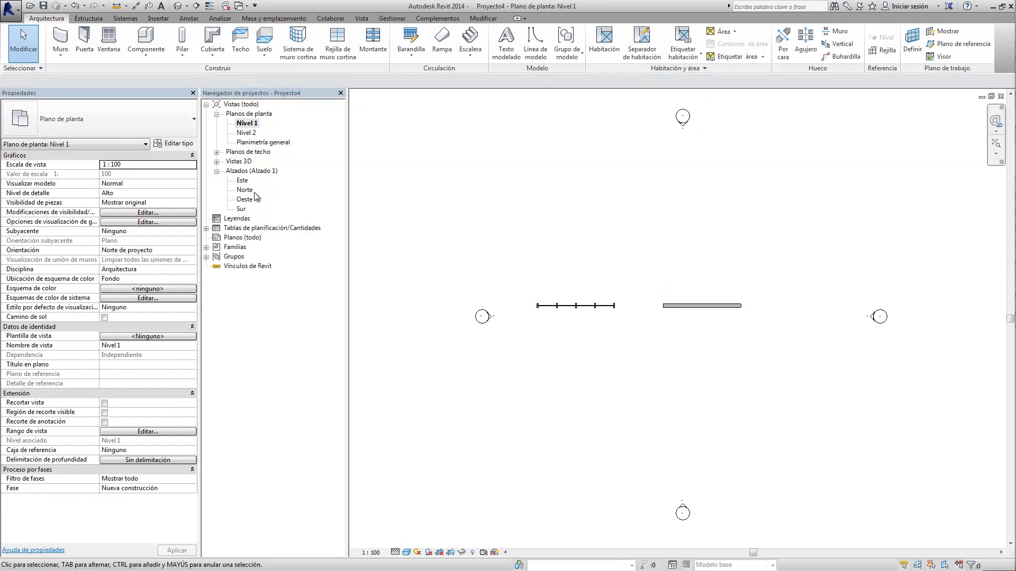
{"action": "left_click", "coordinate": [241, 209]}
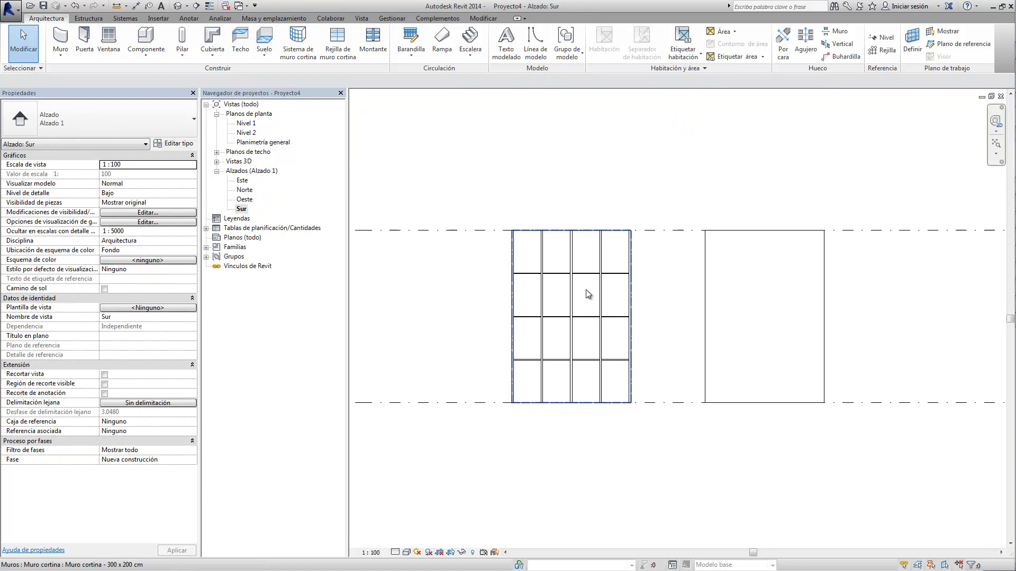
{"action": "left_click", "coordinate": [586, 290]}
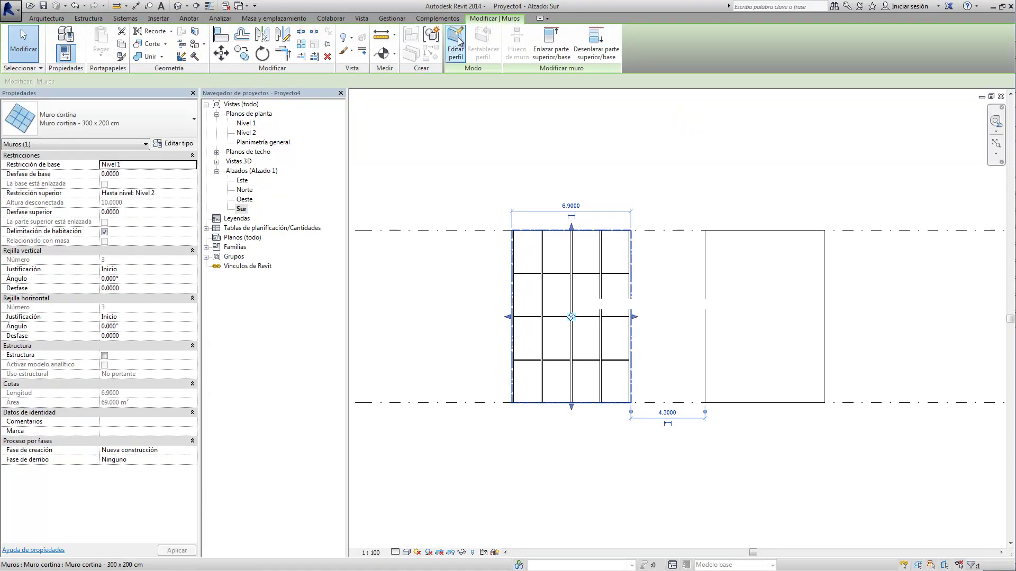
{"action": "left_click", "coordinate": [456, 43]}
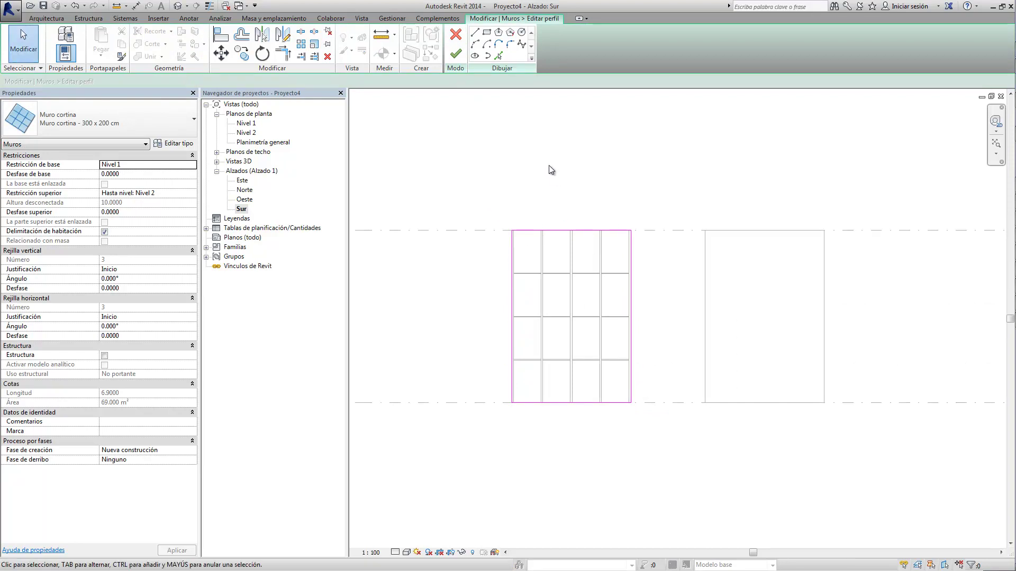
Step: Sketch a 1.5 × 3.1 rectangle and a 1.2-radius circle in the profile, then finish
{"action": "left_click", "coordinate": [487, 33]}
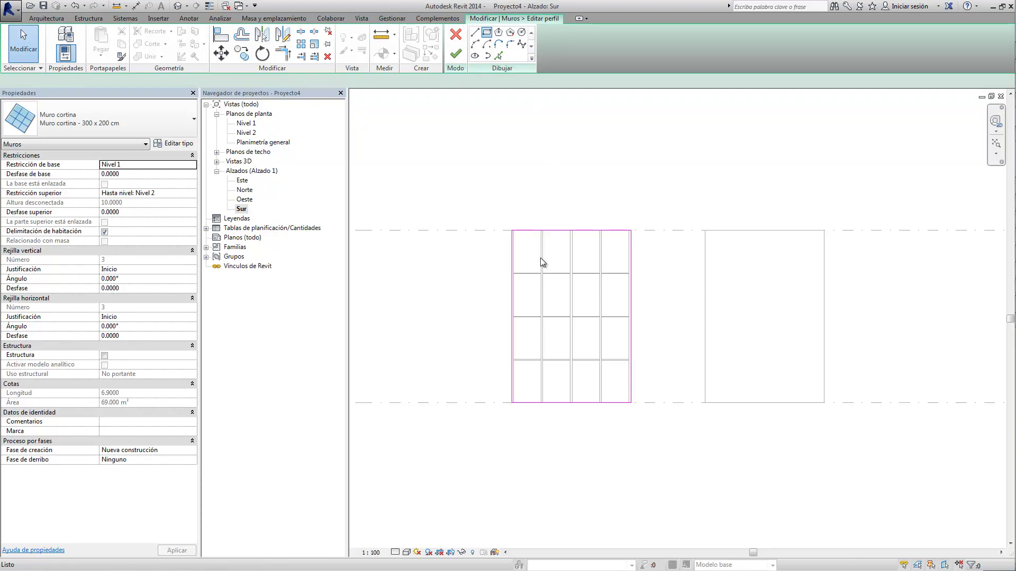
{"action": "left_click", "coordinate": [554, 305]}
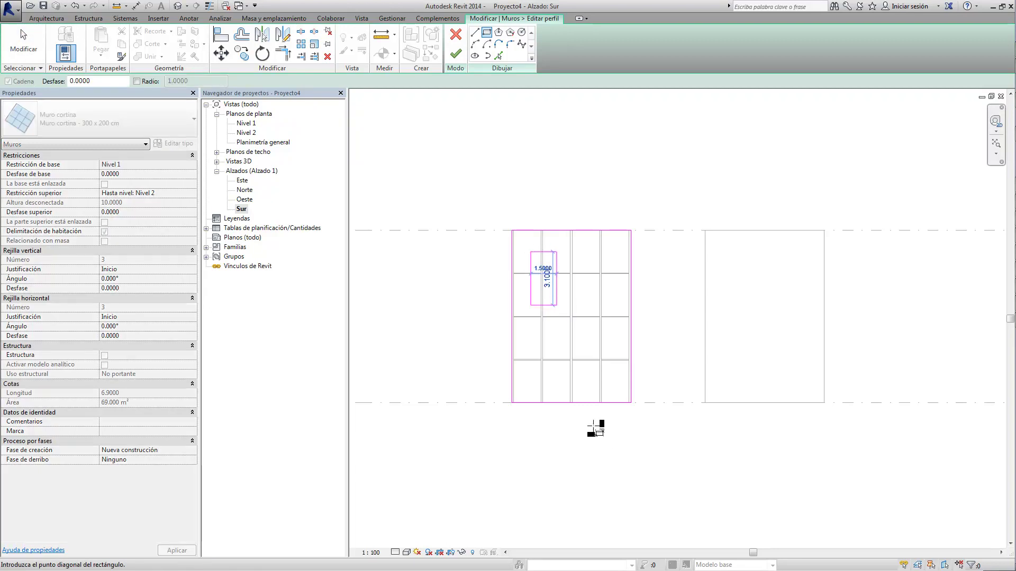
{"action": "key", "text": "Return"}
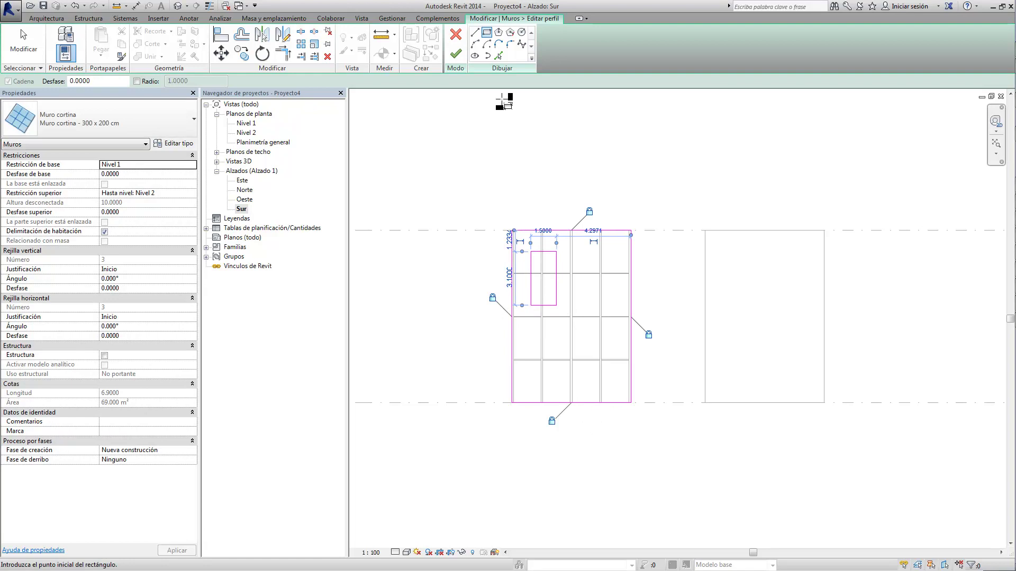
{"action": "left_click", "coordinate": [521, 32]}
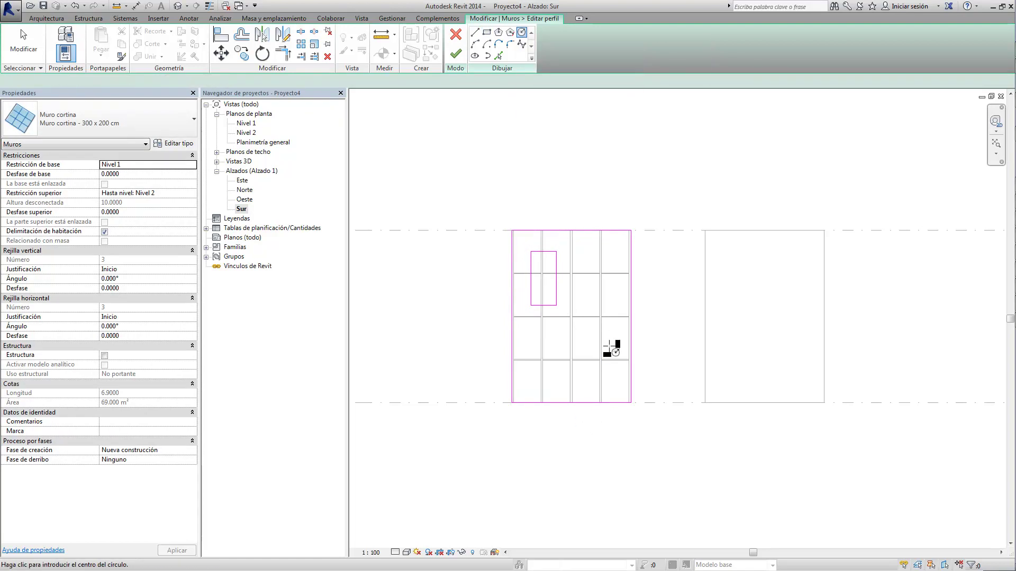
{"action": "left_click", "coordinate": [602, 360]}
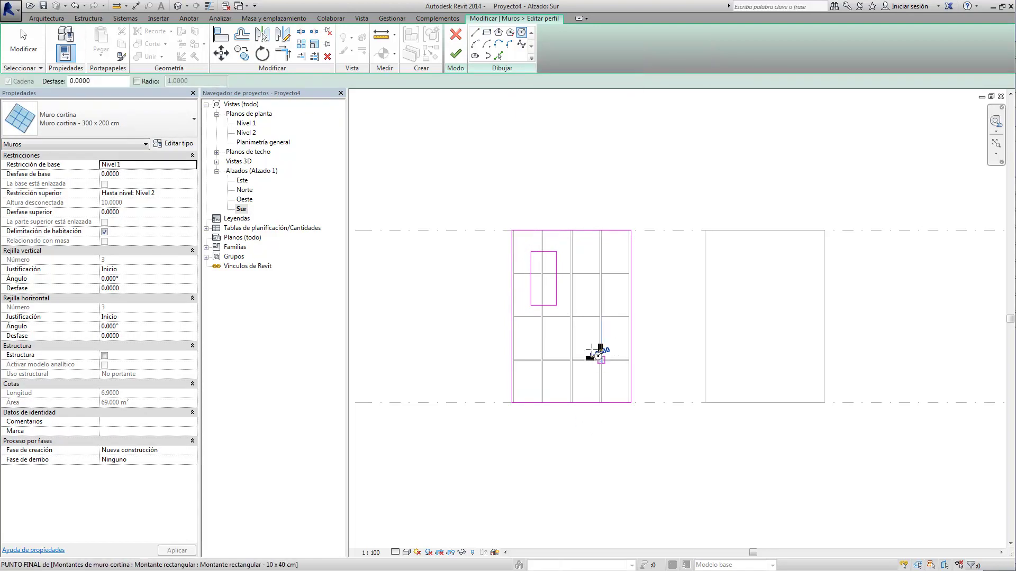
{"action": "left_click", "coordinate": [587, 343]}
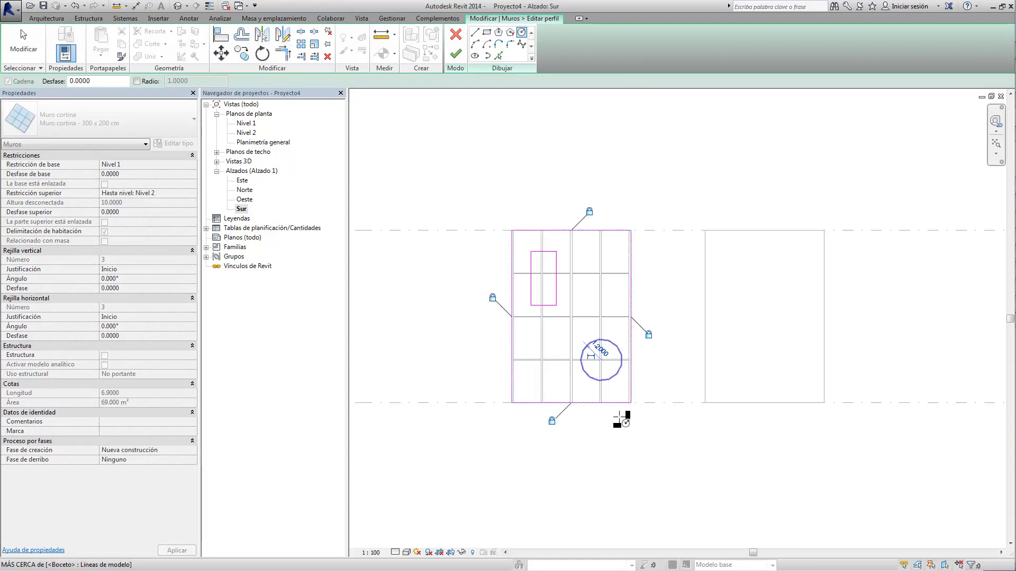
{"action": "left_click", "coordinate": [459, 55]}
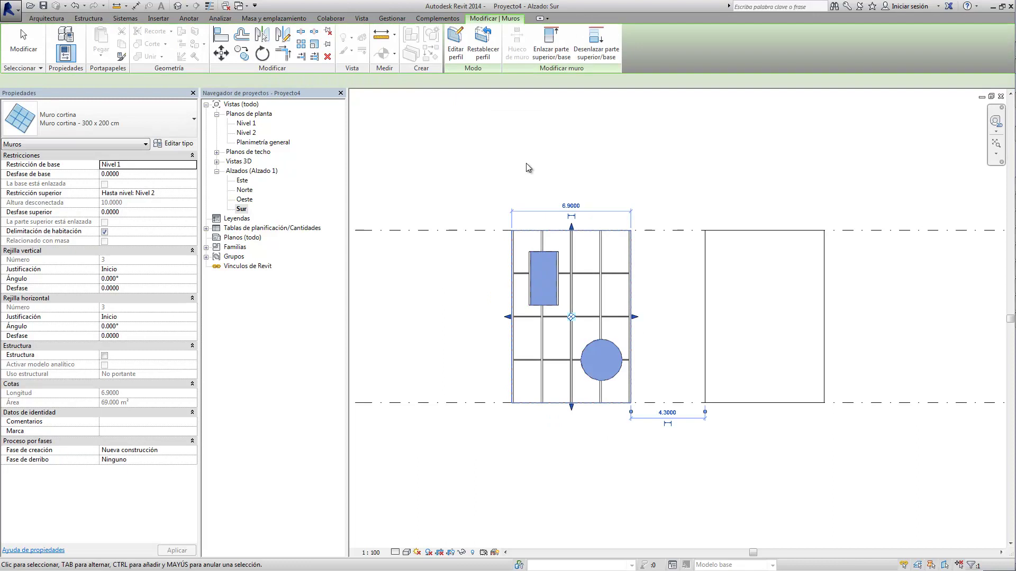
Step: Select the 30 cm basic wall on the right and enter Editar perfil mode
{"action": "left_click", "coordinate": [527, 167]}
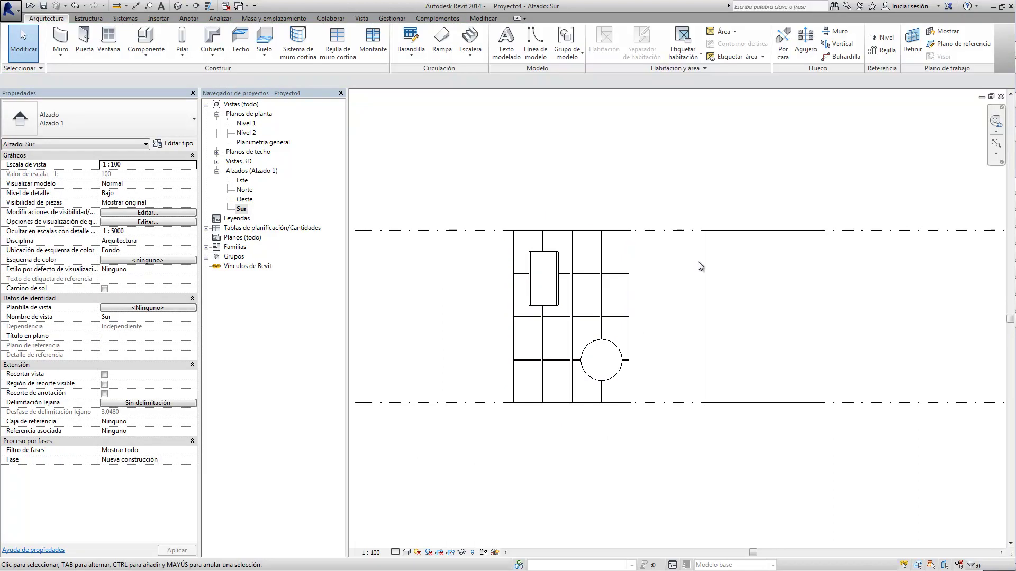
{"action": "left_click", "coordinate": [729, 268]}
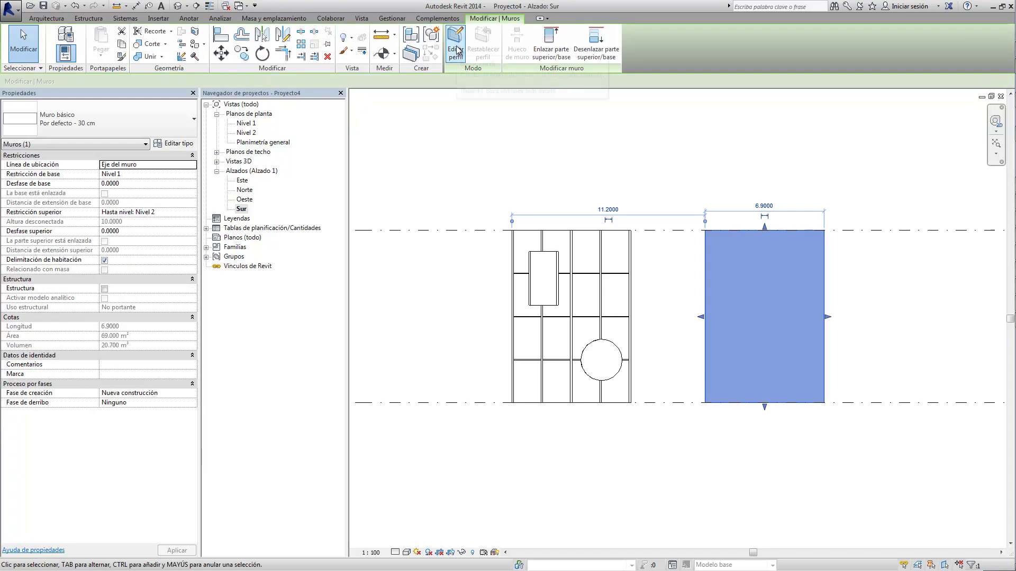
{"action": "left_click", "coordinate": [456, 49]}
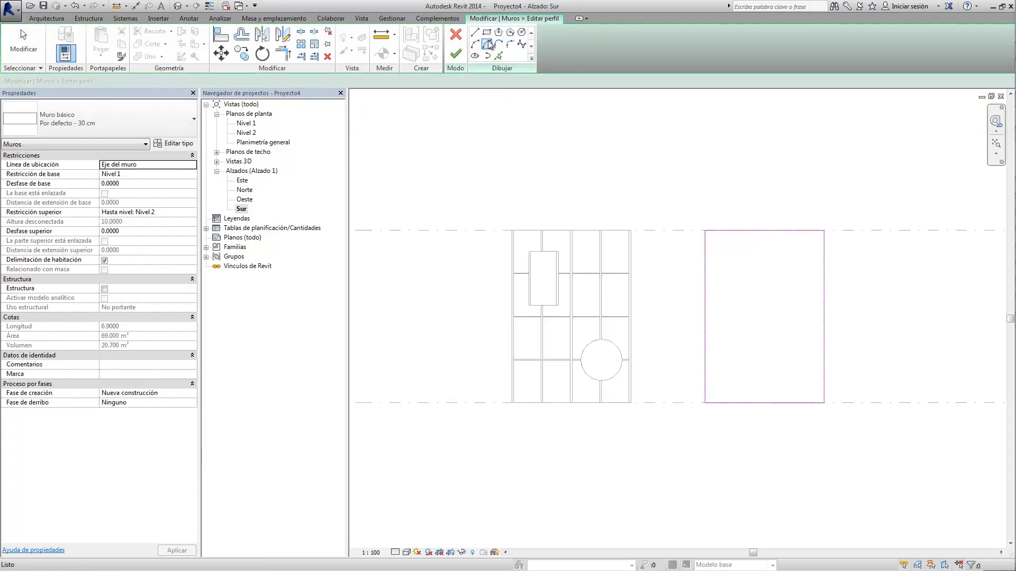
Step: Sketch a square opening near the top and a hexagonal opening below it
{"action": "left_click", "coordinate": [487, 33]}
{"action": "left_click", "coordinate": [721, 247]}
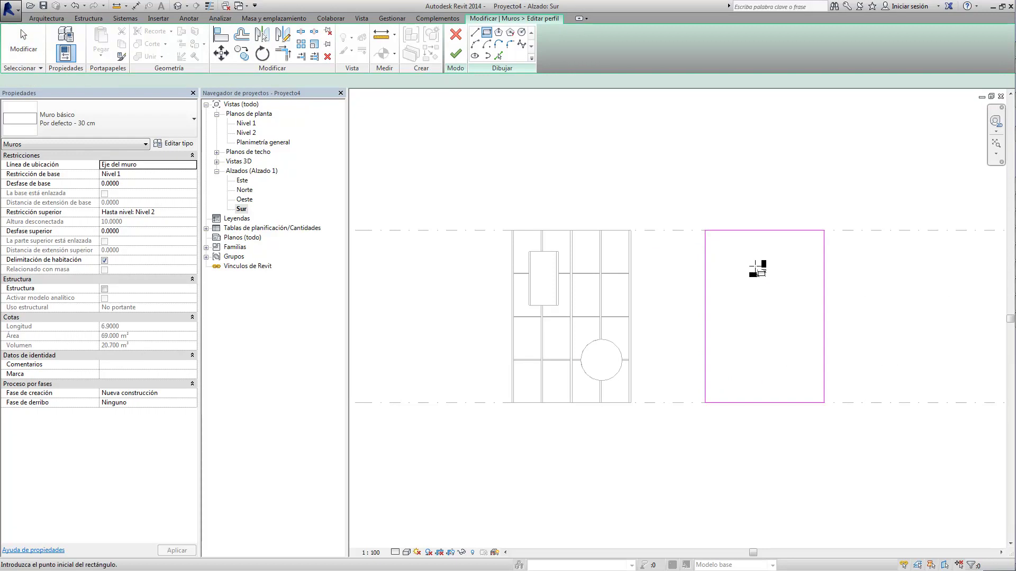
{"action": "left_click", "coordinate": [758, 284]}
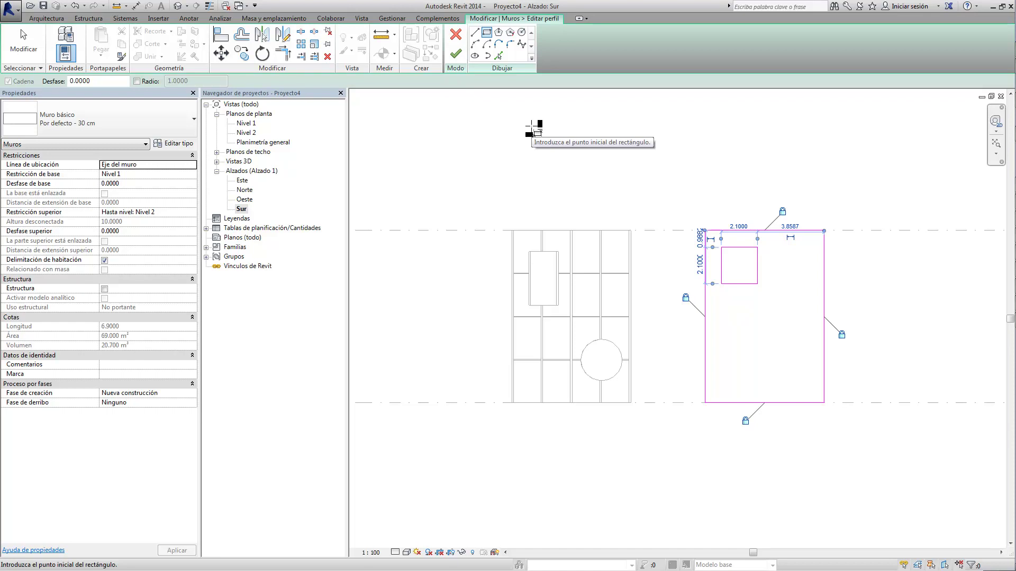
{"action": "left_click", "coordinate": [501, 36]}
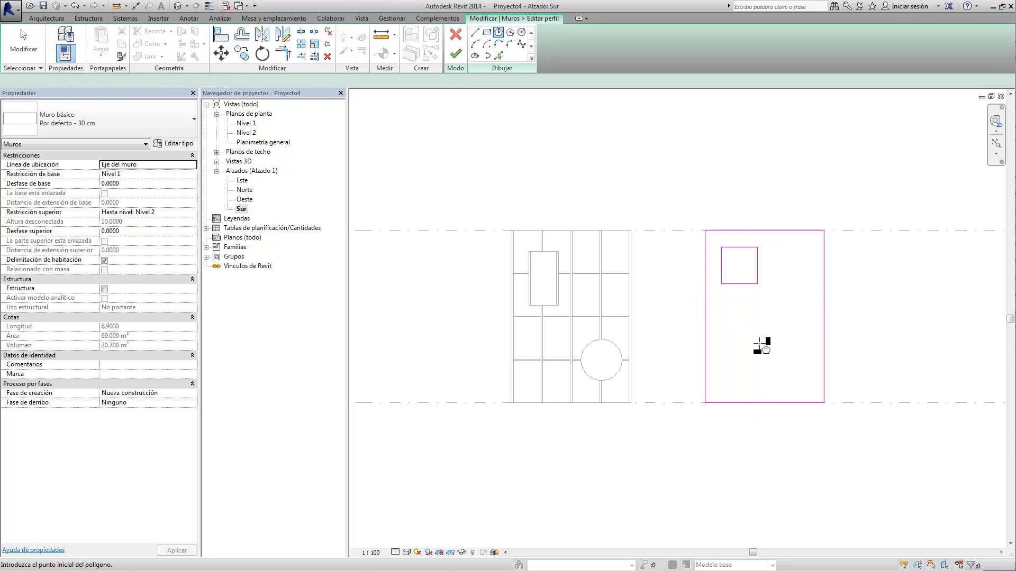
{"action": "left_click", "coordinate": [765, 342]}
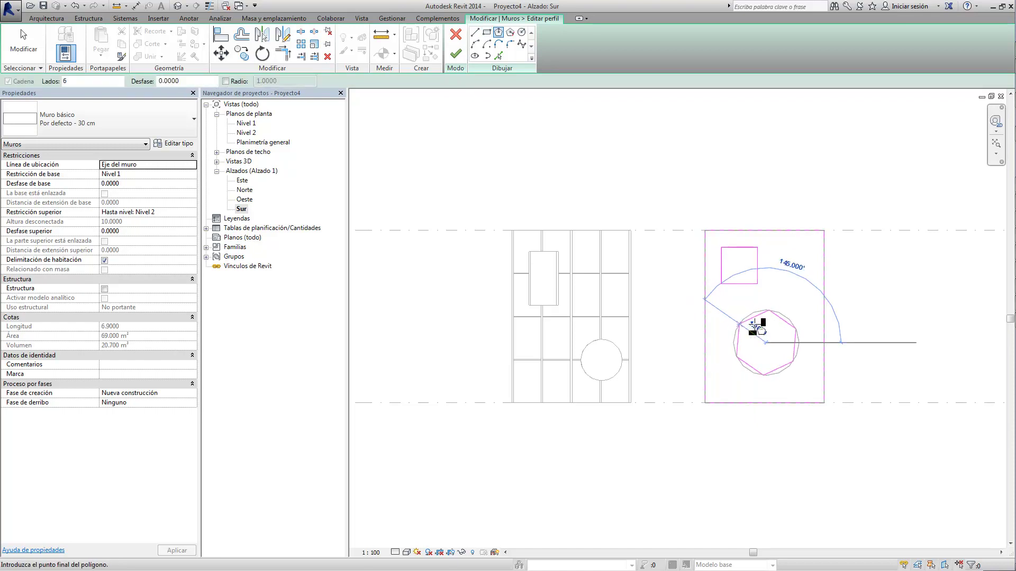
{"action": "left_click", "coordinate": [757, 329]}
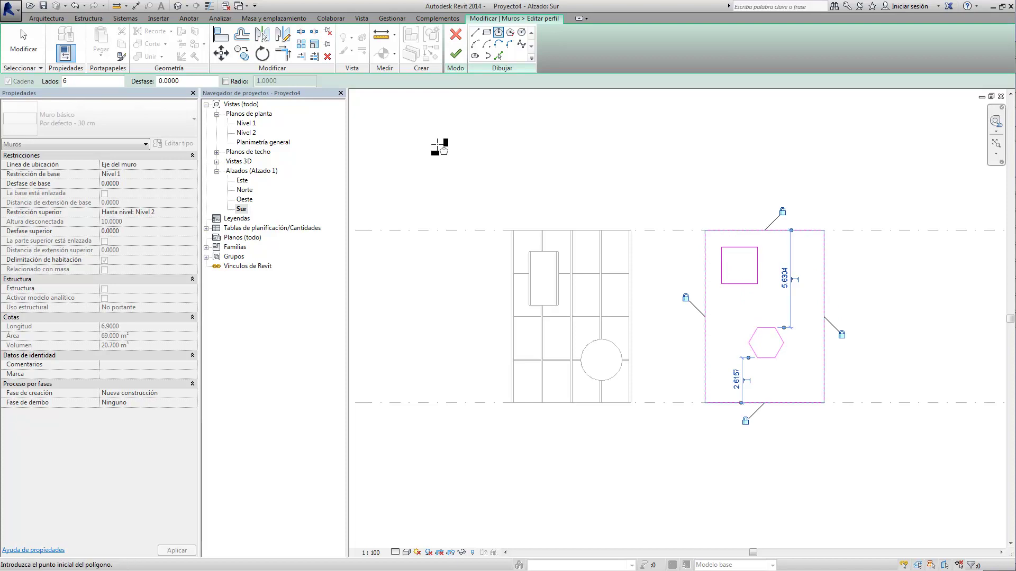
Step: Add a vertical elliptical opening, finish the profile edit, and expand Vistas 3D
{"action": "left_click", "coordinate": [475, 56]}
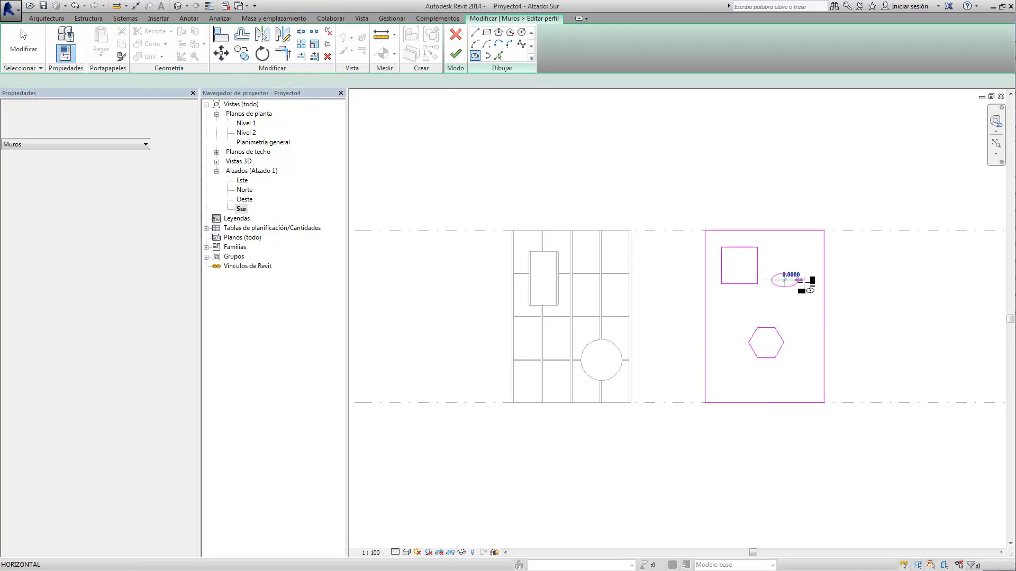
{"action": "left_click", "coordinate": [804, 280]}
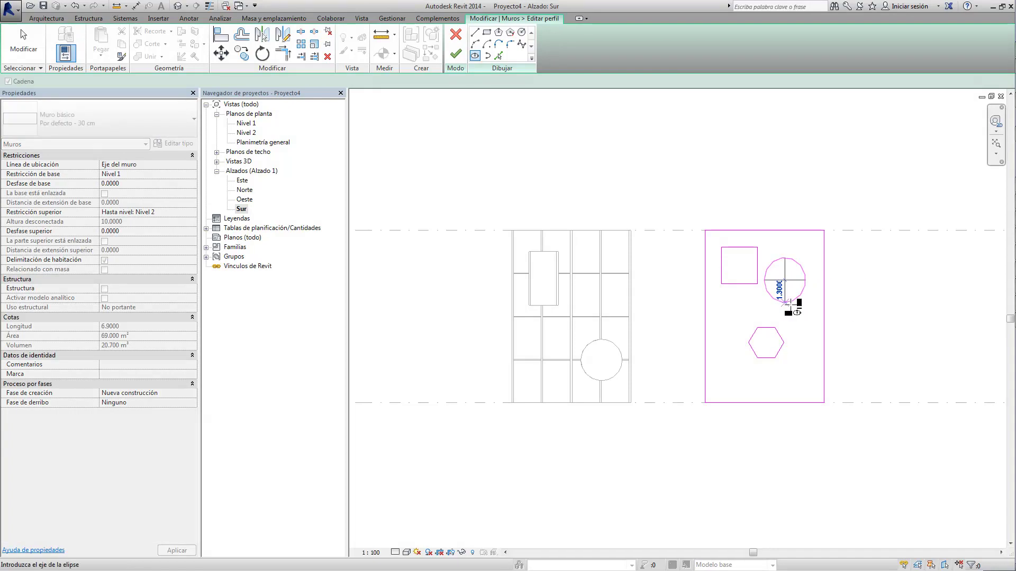
{"action": "left_click", "coordinate": [788, 316]}
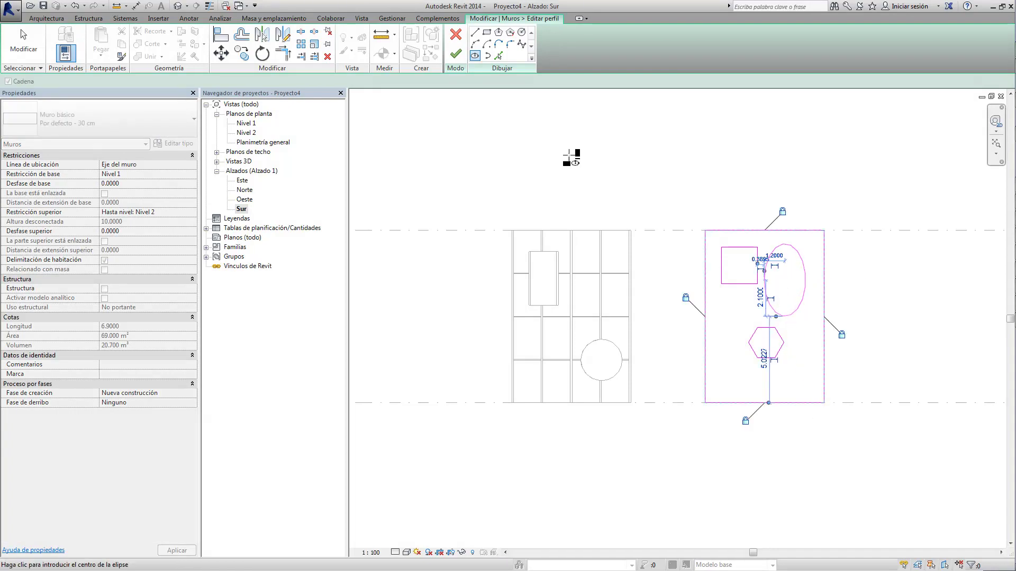
{"action": "left_click", "coordinate": [455, 53]}
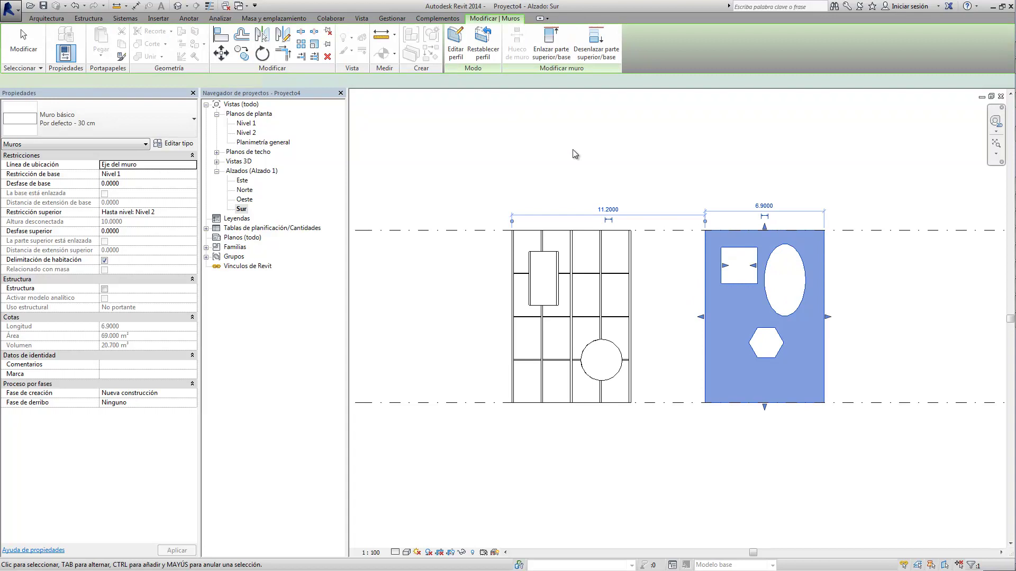
{"action": "key", "text": "Escape"}
{"action": "left_click", "coordinate": [217, 161]}
{"action": "left_click", "coordinate": [244, 172]}
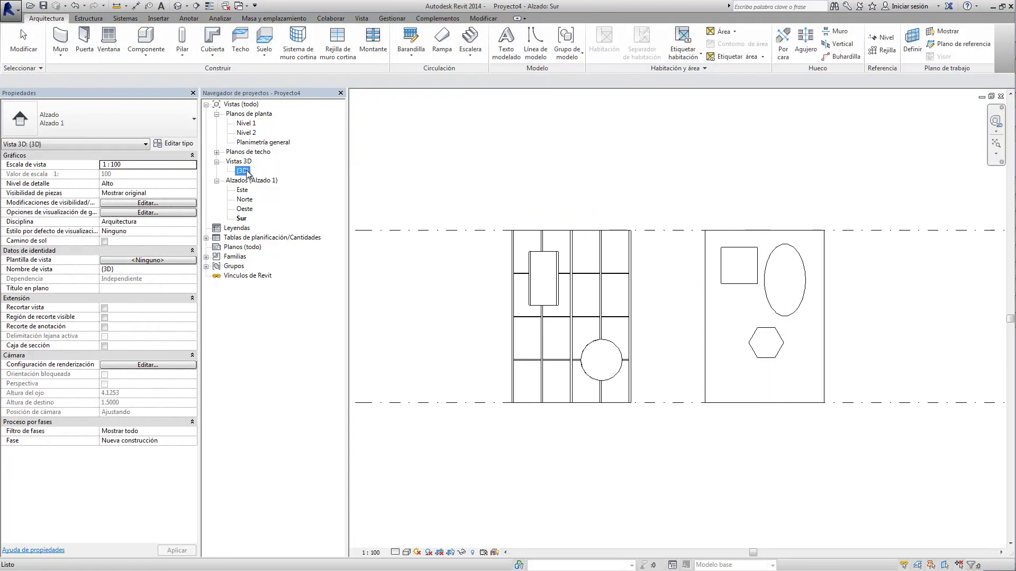
{"action": "double_click", "coordinate": [244, 172]}
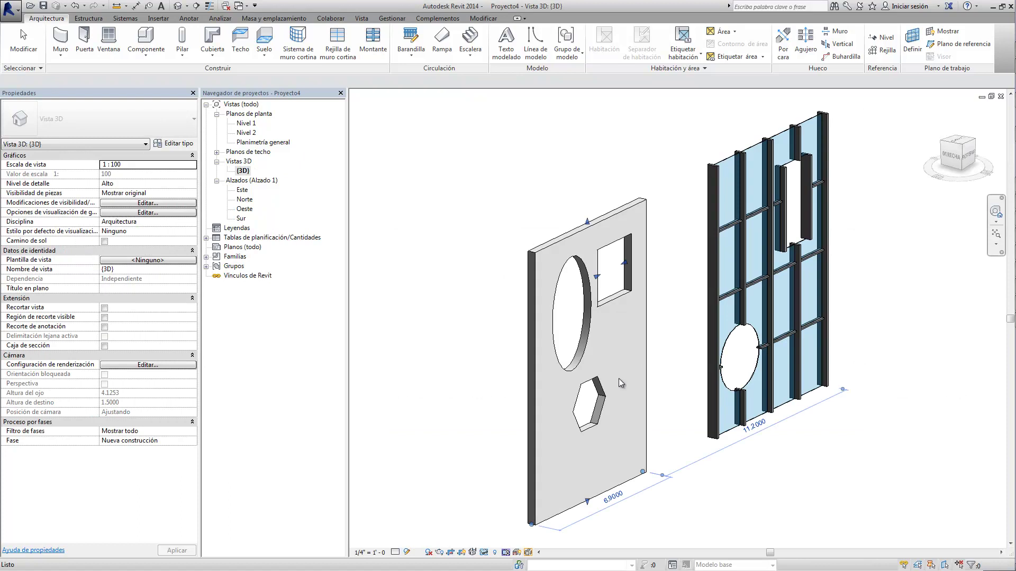
{"action": "left_click", "coordinate": [618, 381]}
{"action": "mouse_move", "coordinate": [496, 319]}
{"action": "middle_mouse_down", "text": "shift"}
{"action": "mouse_move", "coordinate": [514, 337]}
{"action": "mouse_move", "coordinate": [684, 334]}
{"action": "middle_mouse_up", "text": "shift"}
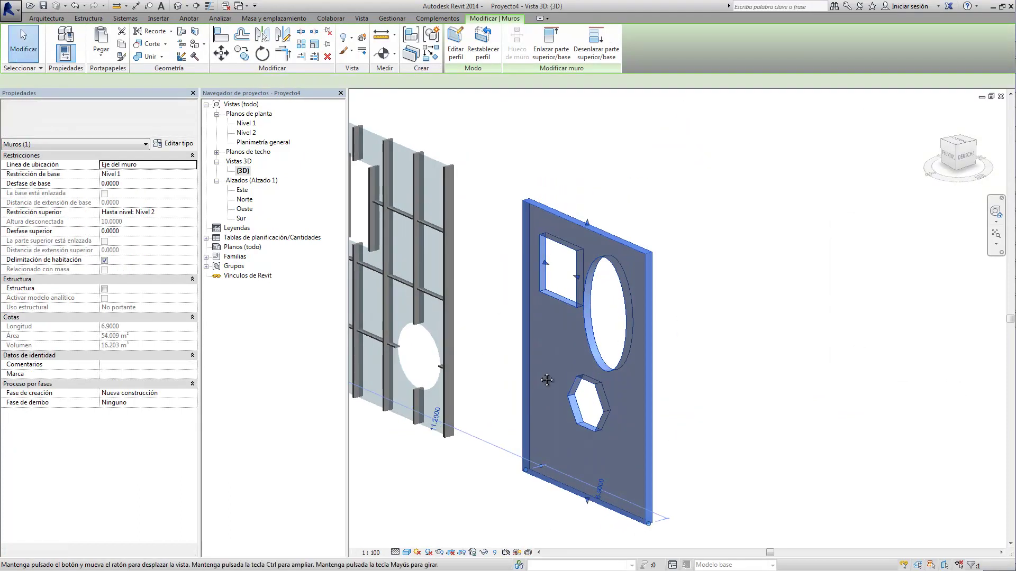
{"action": "middle_click_drag", "start_coordinate": [547, 380], "coordinate": [709, 381]}
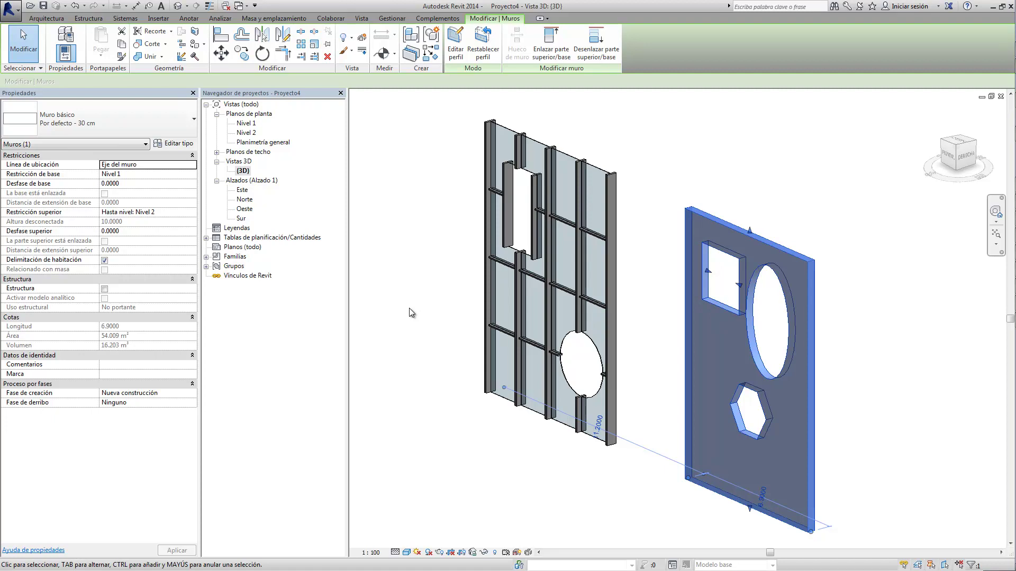
{"action": "double_click", "coordinate": [242, 219]}
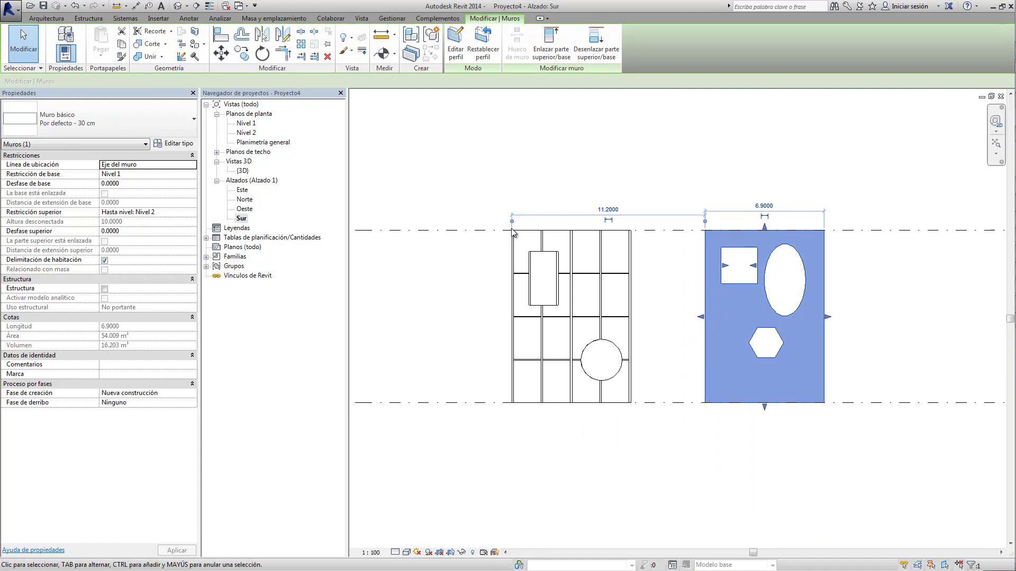
Step: Select the curtain wall and enter its profile-editing mode
{"action": "left_click", "coordinate": [495, 295]}
{"action": "scroll", "coordinate": [495, 295], "scroll_direction": "up", "scroll_amount": 1}
{"action": "left_click", "coordinate": [527, 375]}
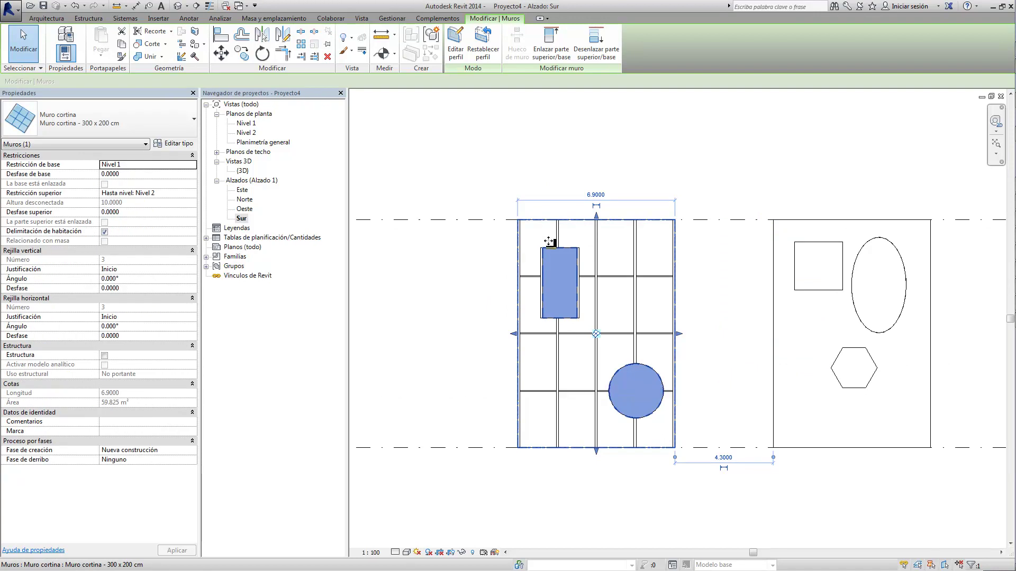
{"action": "left_click", "coordinate": [455, 45]}
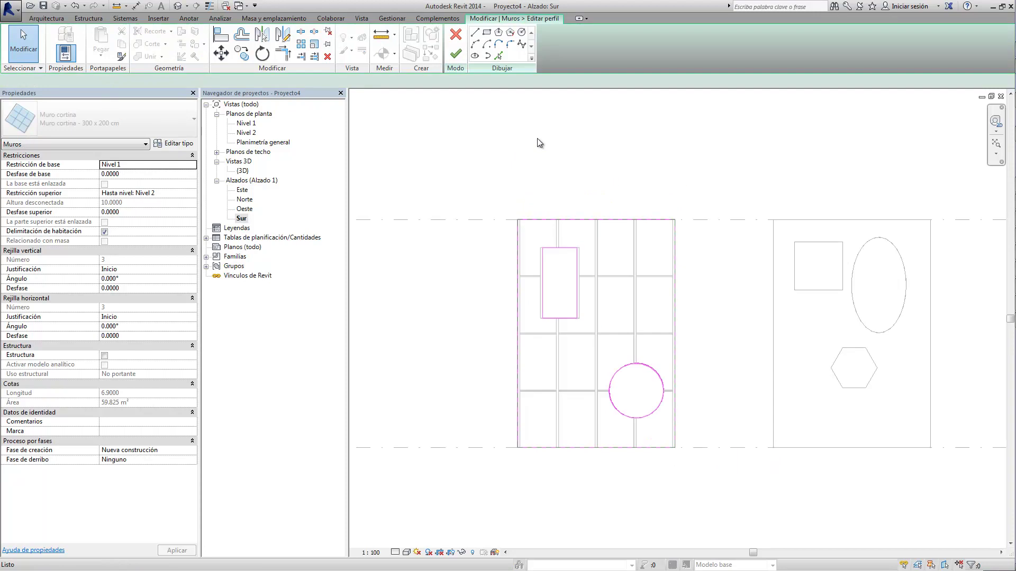
Step: Sketch a 0.6 × 2.0 island in the rectangular opening and another in the circle
{"action": "left_click", "coordinate": [487, 32]}
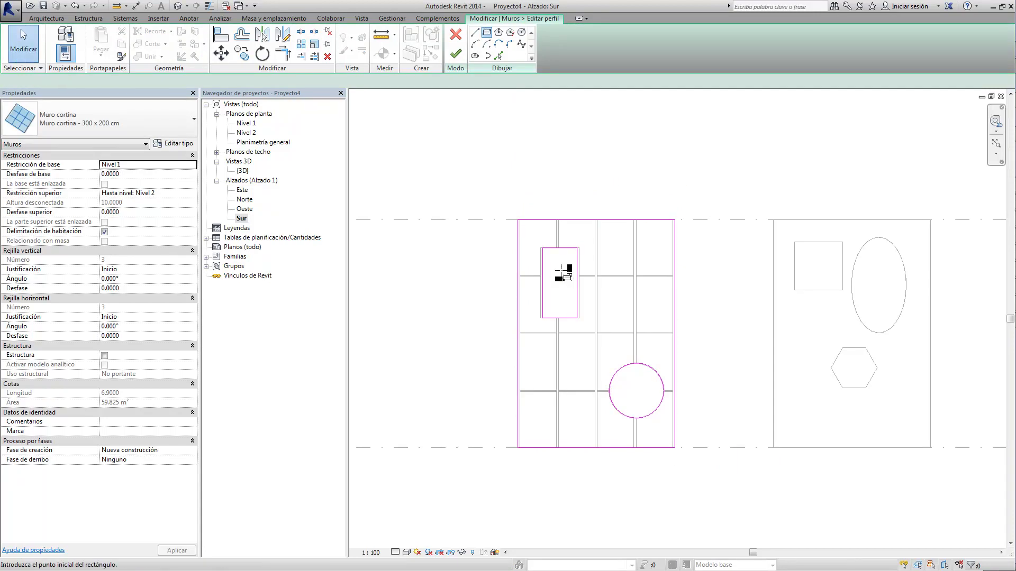
{"action": "left_click", "coordinate": [552, 263]}
{"action": "left_click", "coordinate": [565, 309]}
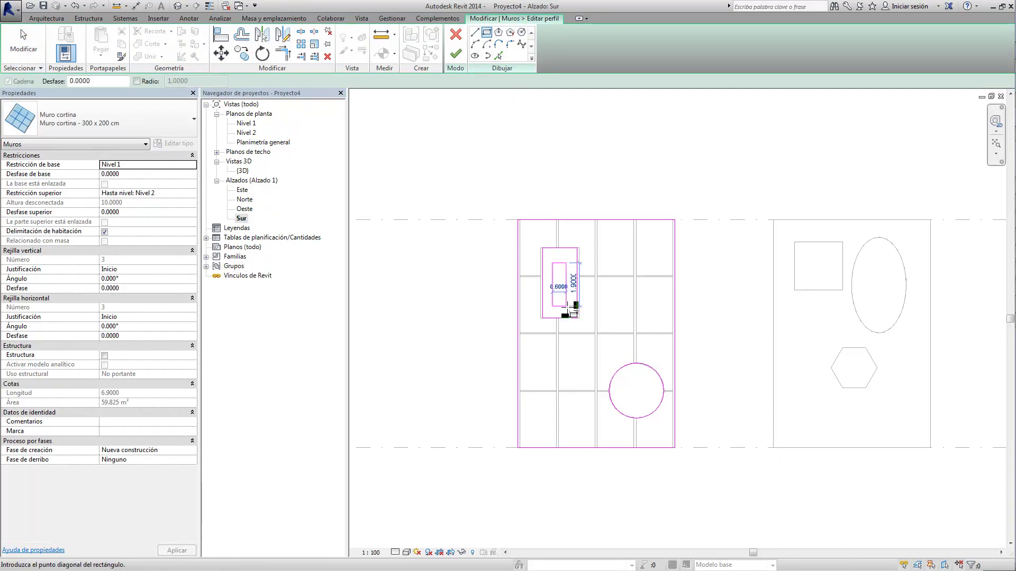
{"action": "left_click", "coordinate": [566, 308]}
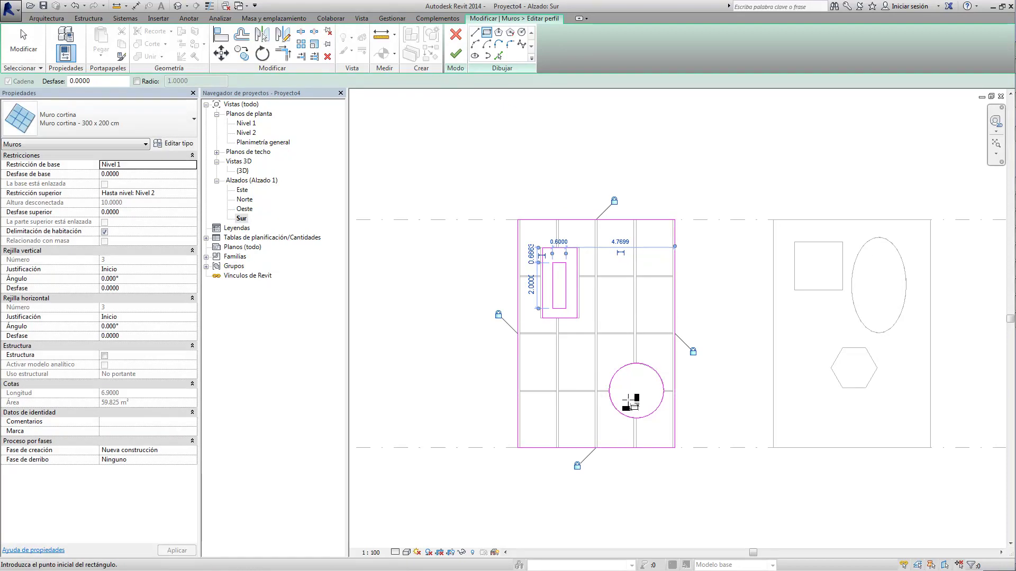
{"action": "left_click", "coordinate": [627, 377]}
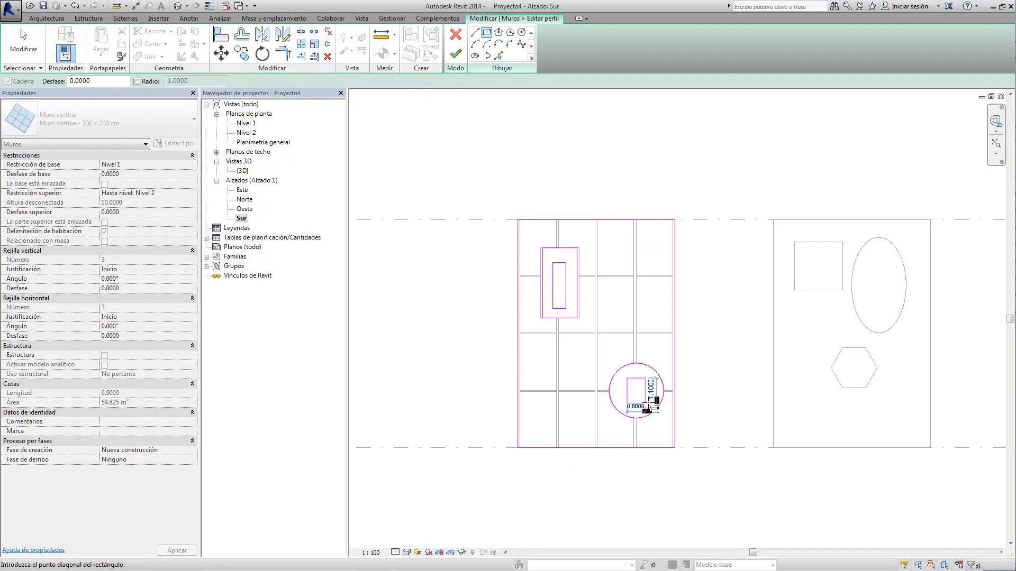
{"action": "left_click", "coordinate": [645, 403]}
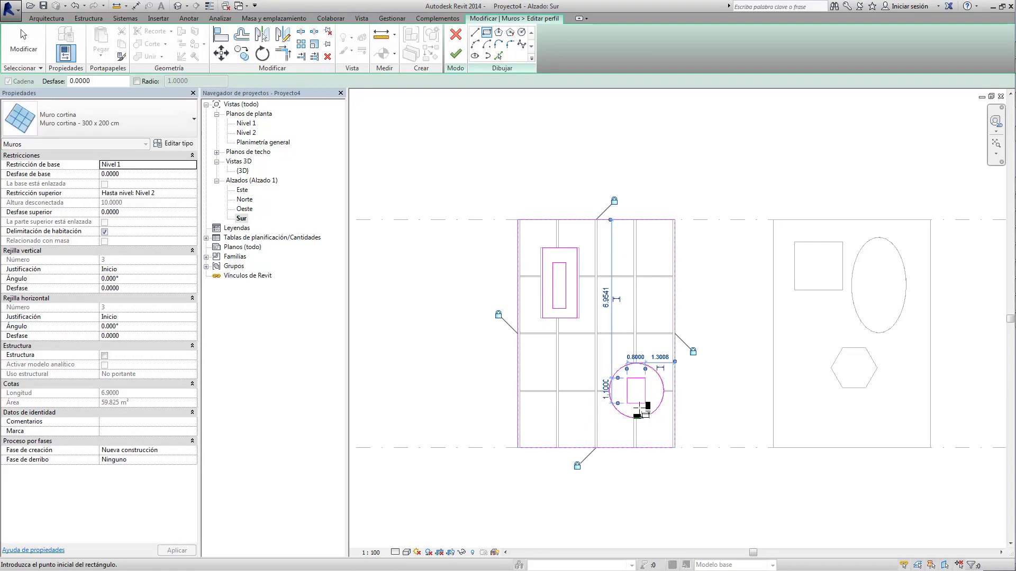
{"action": "scroll", "coordinate": [637, 413], "scroll_direction": "up", "scroll_amount": 3}
{"action": "scroll", "coordinate": [638, 410], "scroll_direction": "down", "scroll_amount": 3}
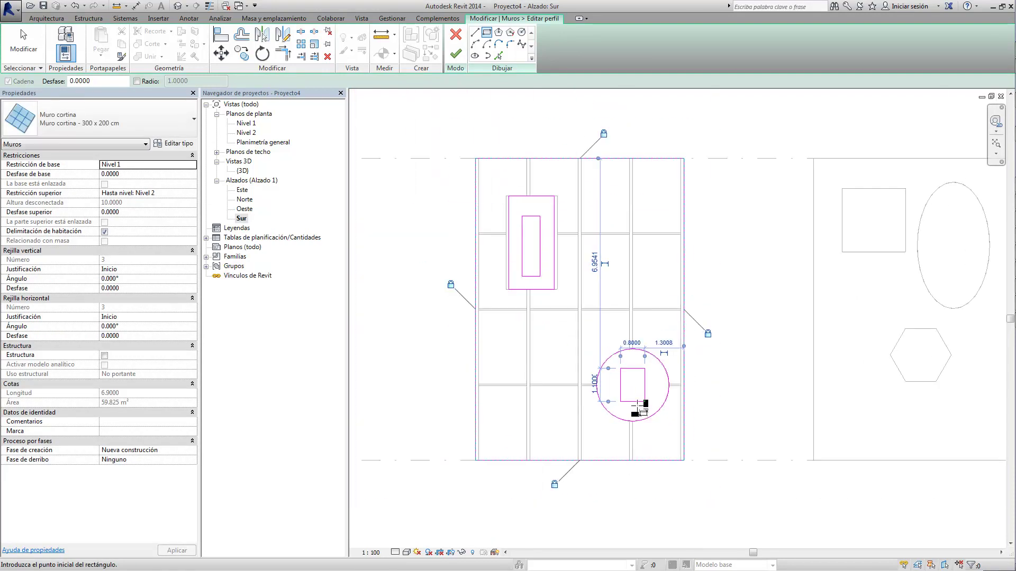
{"action": "left_click", "coordinate": [457, 55]}
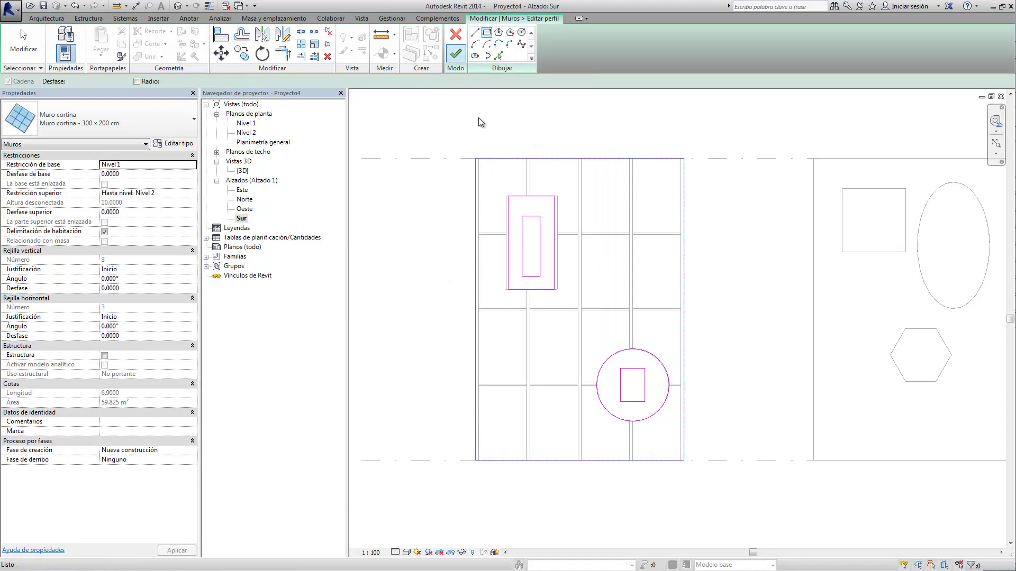
{"action": "left_click", "coordinate": [446, 116]}
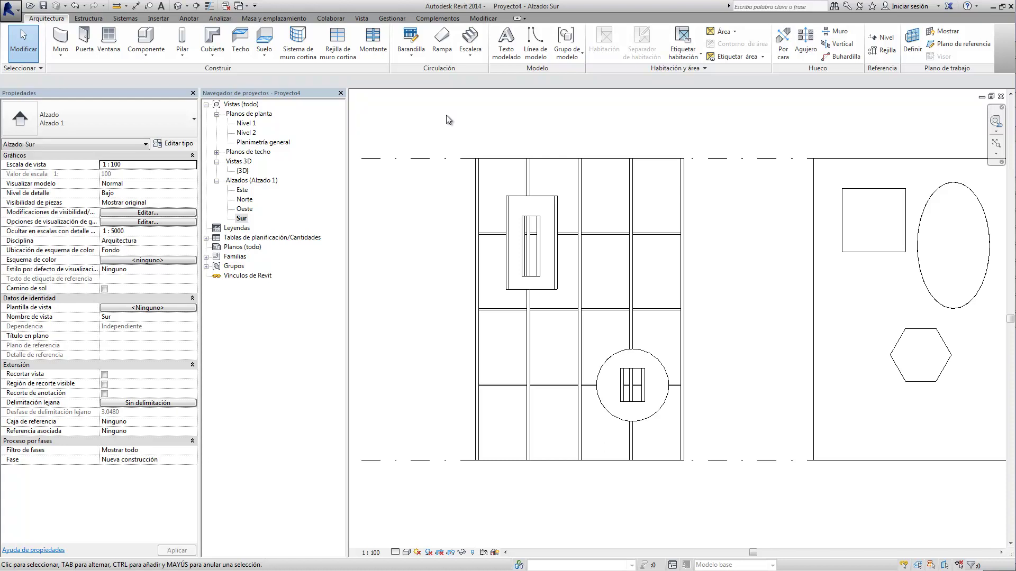
Step: Nest a 1.6 square island with a 1.0 square hole inside the basic wall's square opening
{"action": "middle_click_drag", "start_coordinate": [718, 297], "coordinate": [517, 300]}
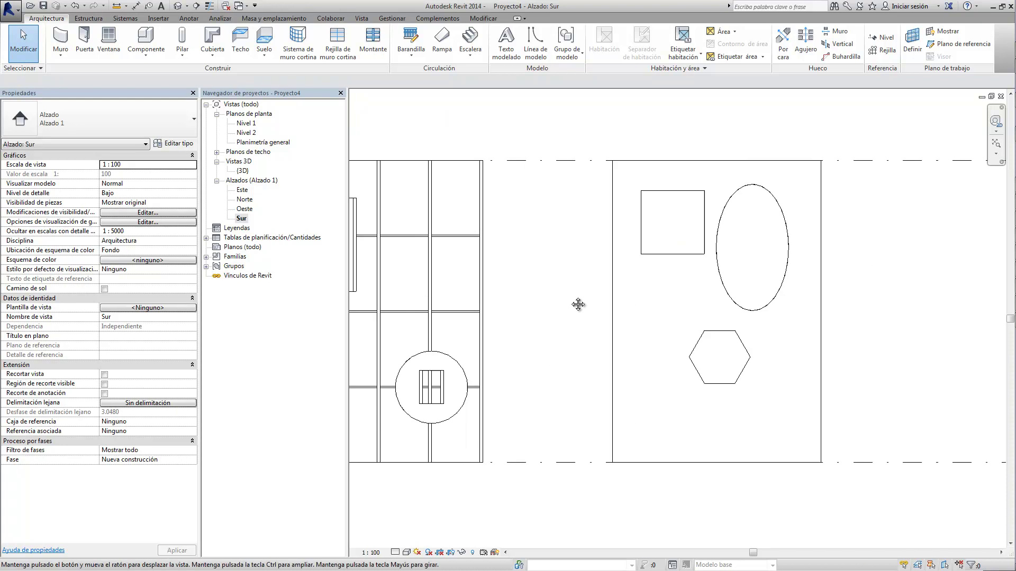
{"action": "left_click", "coordinate": [611, 295]}
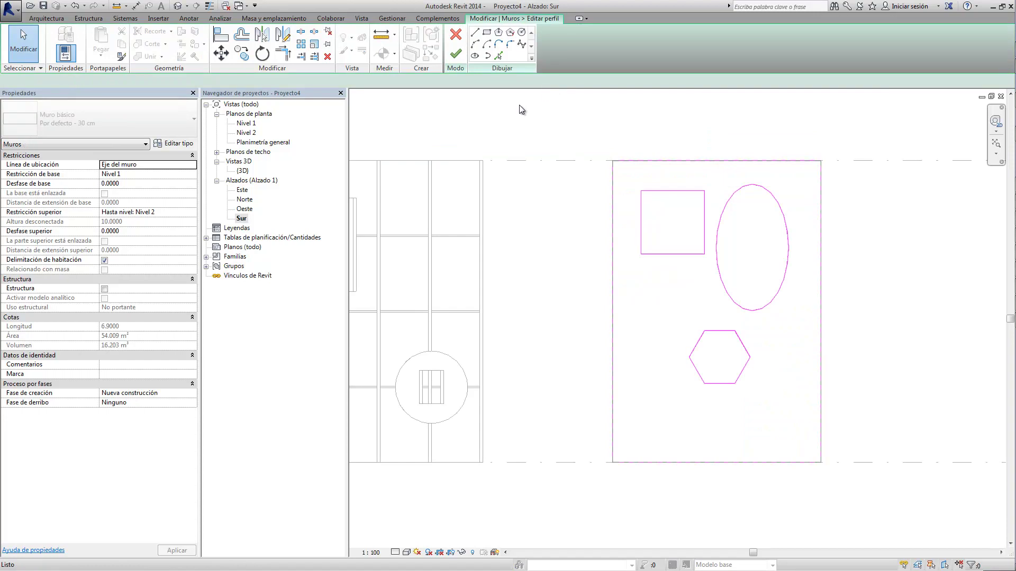
{"action": "left_click", "coordinate": [487, 32]}
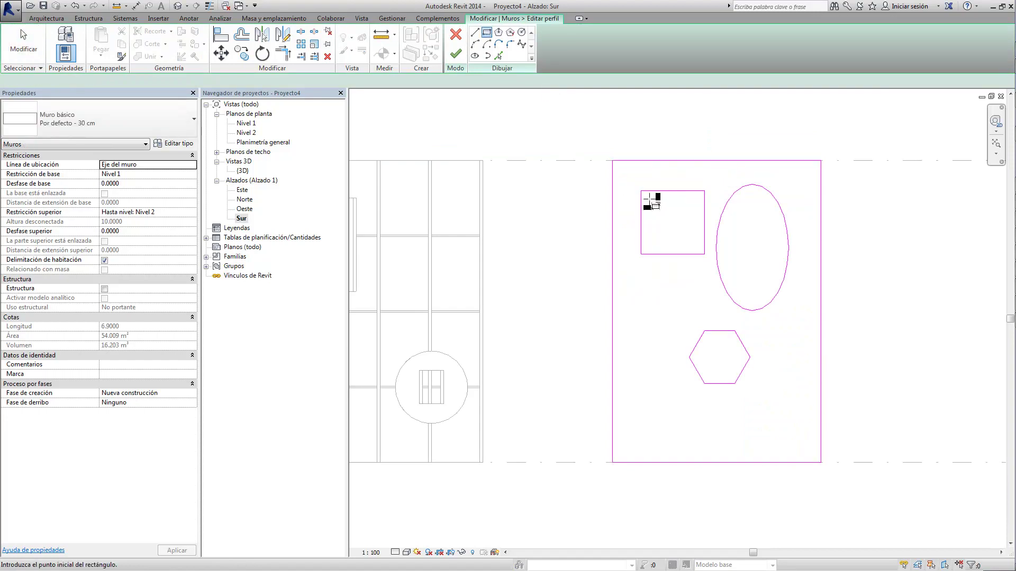
{"action": "left_click", "coordinate": [648, 198]}
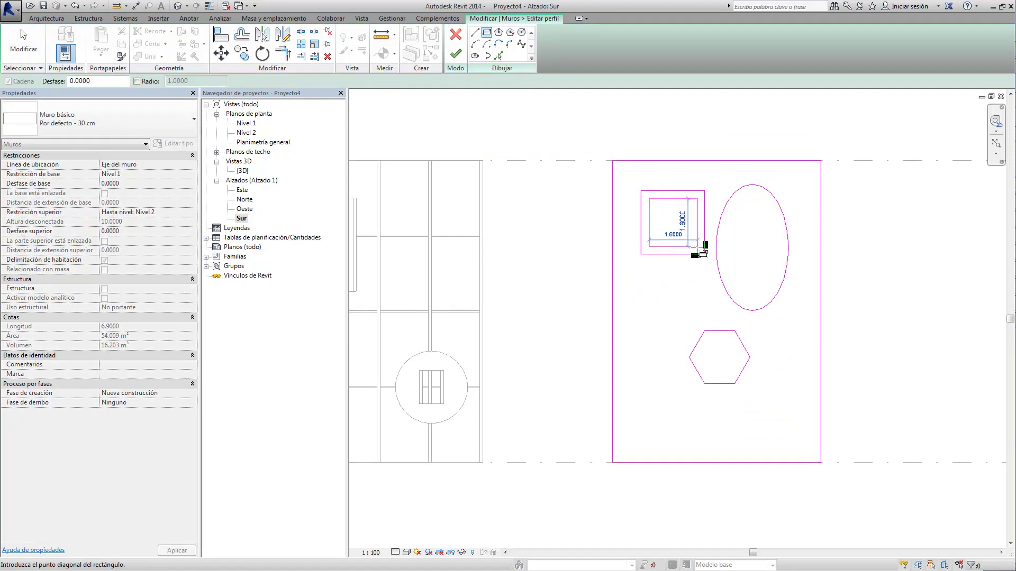
{"action": "left_click", "coordinate": [697, 246]}
{"action": "scroll", "coordinate": [672, 225], "scroll_direction": "up", "scroll_amount": 2}
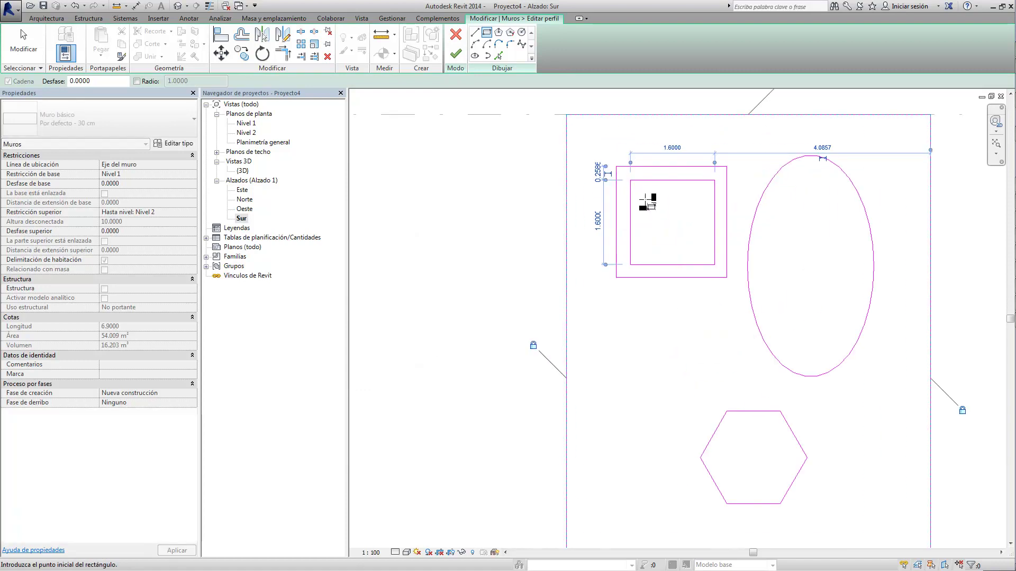
{"action": "left_click", "coordinate": [644, 197]}
{"action": "left_click", "coordinate": [697, 250]}
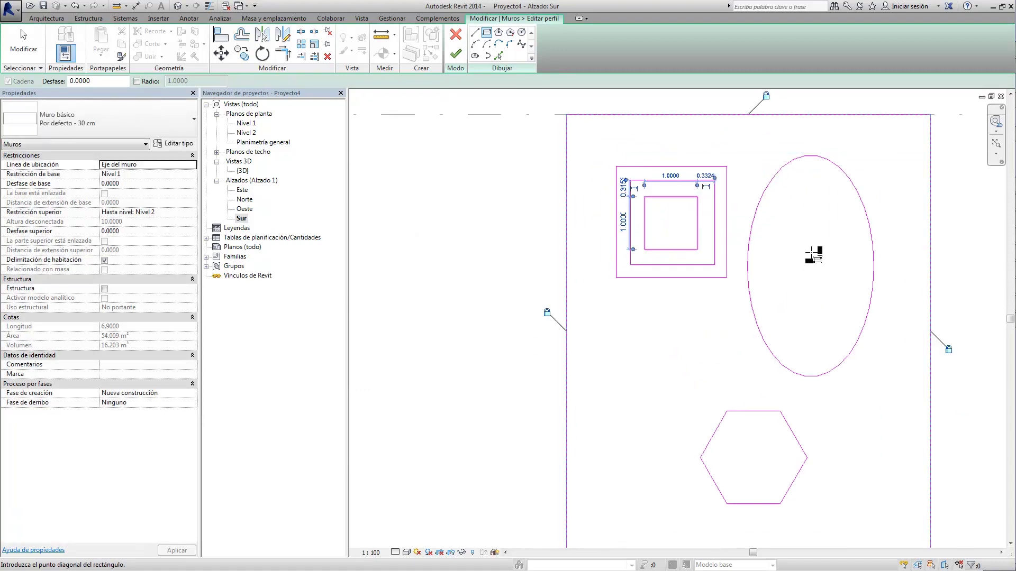
Step: Sketch three nested rectangles inside the elliptical opening
{"action": "left_click", "coordinate": [777, 219]}
{"action": "left_click", "coordinate": [840, 340]}
{"action": "left_click", "coordinate": [814, 308]}
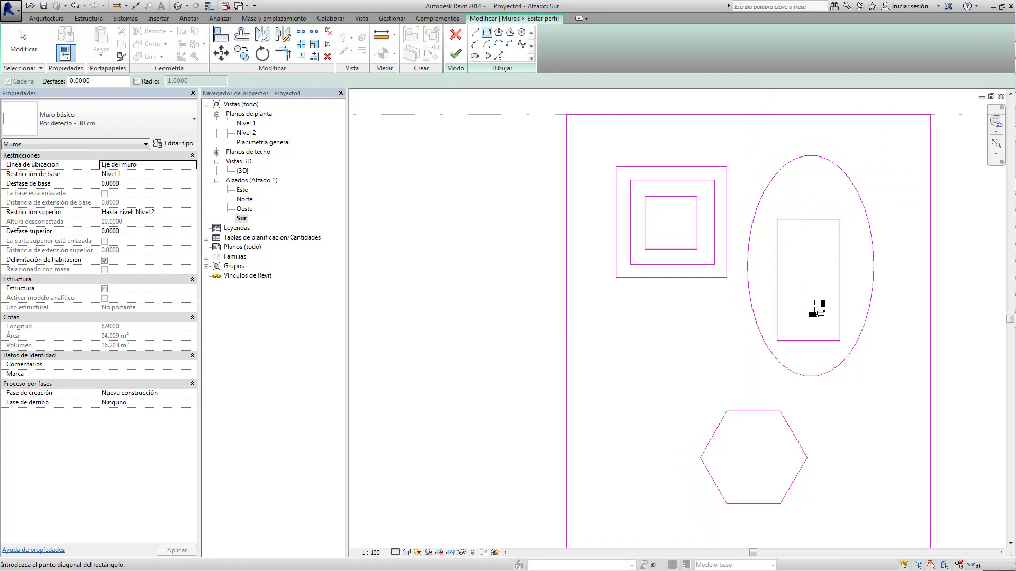
{"action": "left_click", "coordinate": [787, 241]}
{"action": "left_click", "coordinate": [830, 327]}
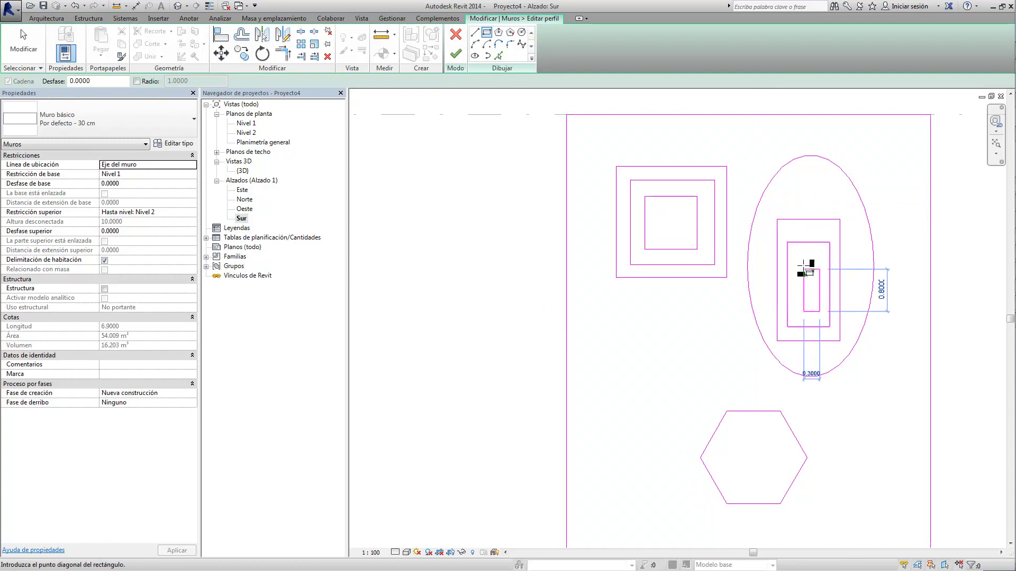
{"action": "left_click", "coordinate": [797, 259]}
Step: Sketch two nested rectangles inside the hexagonal opening and apply the profile
{"action": "left_click", "coordinate": [727, 430]}
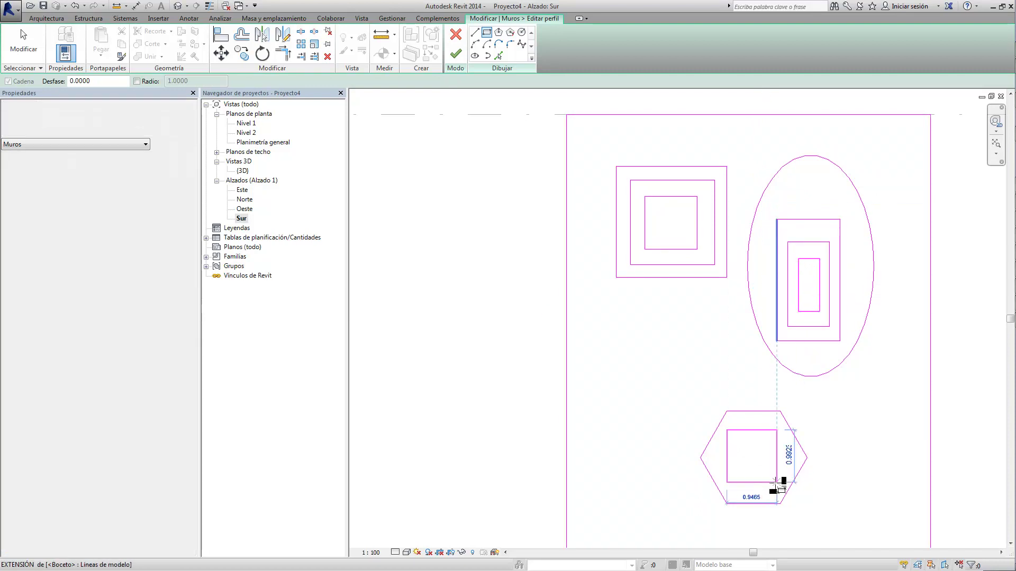
{"action": "left_click", "coordinate": [777, 483]}
{"action": "left_click", "coordinate": [765, 467]}
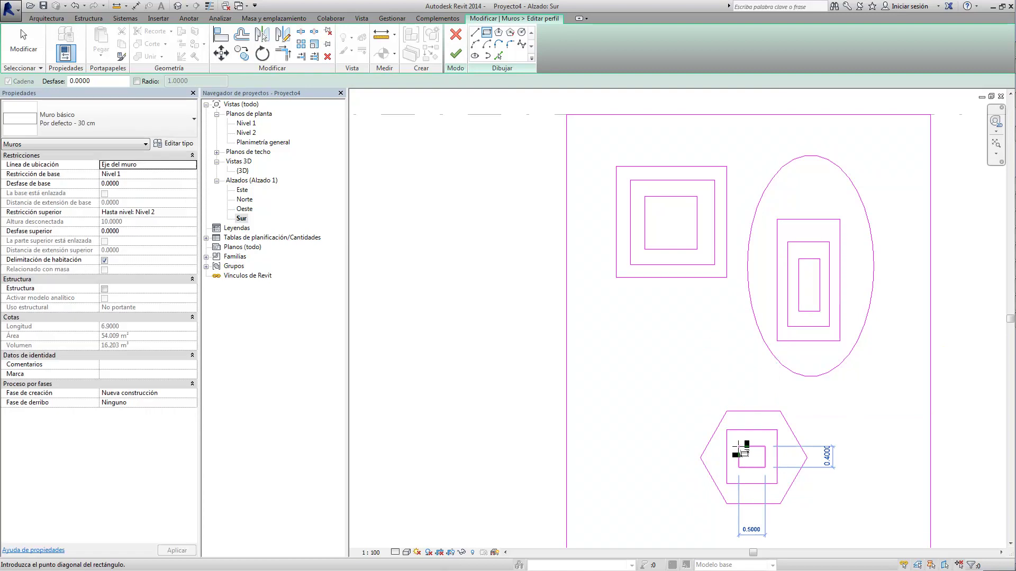
{"action": "left_click", "coordinate": [739, 446]}
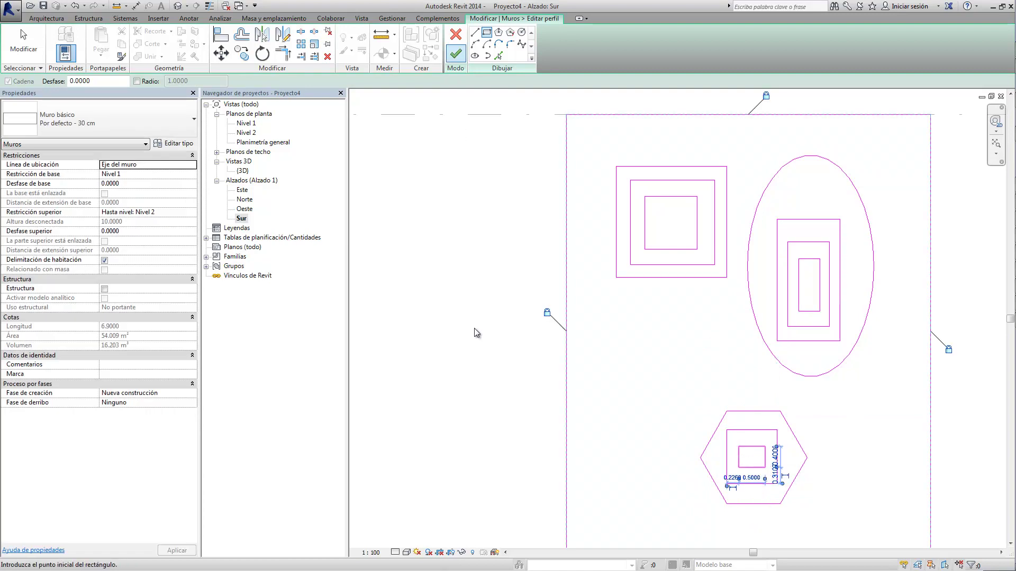
{"action": "key", "text": "Escape"}
{"action": "key", "text": "Escape"}
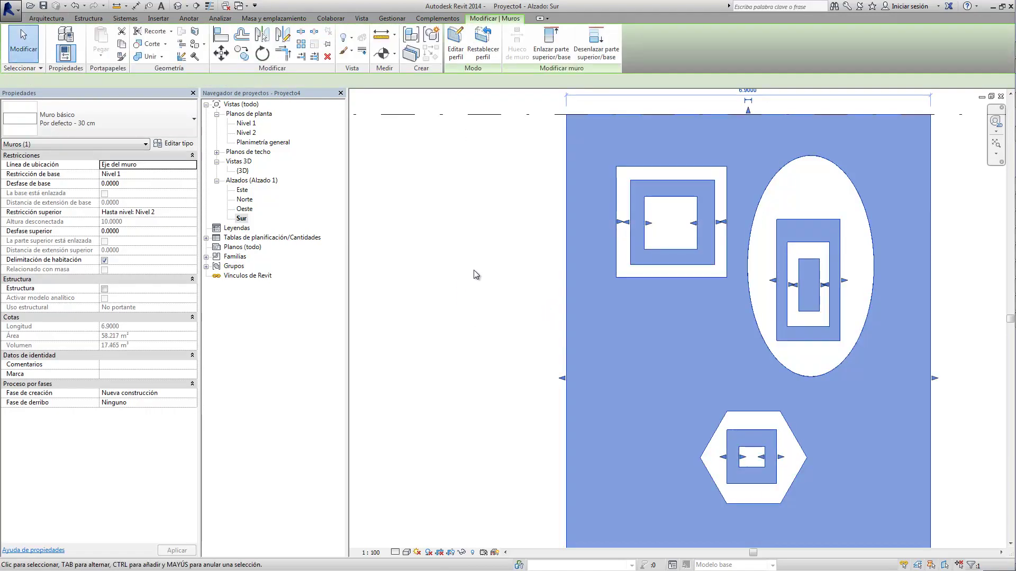
{"action": "key", "text": "Escape"}
Step: Open the {3D} view under Vistas 3D to see both walls' nested islands
{"action": "double_click", "coordinate": [243, 171]}
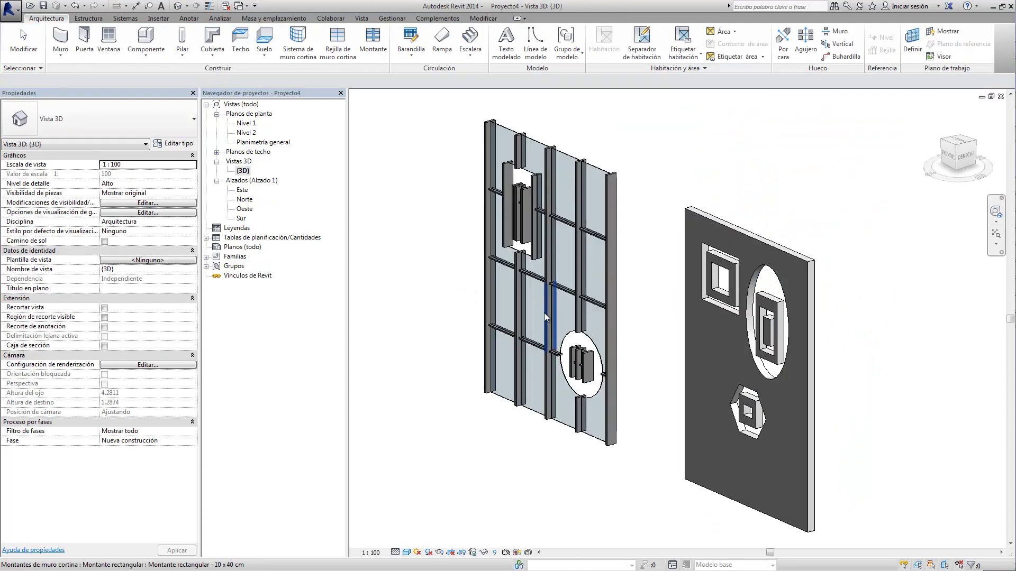